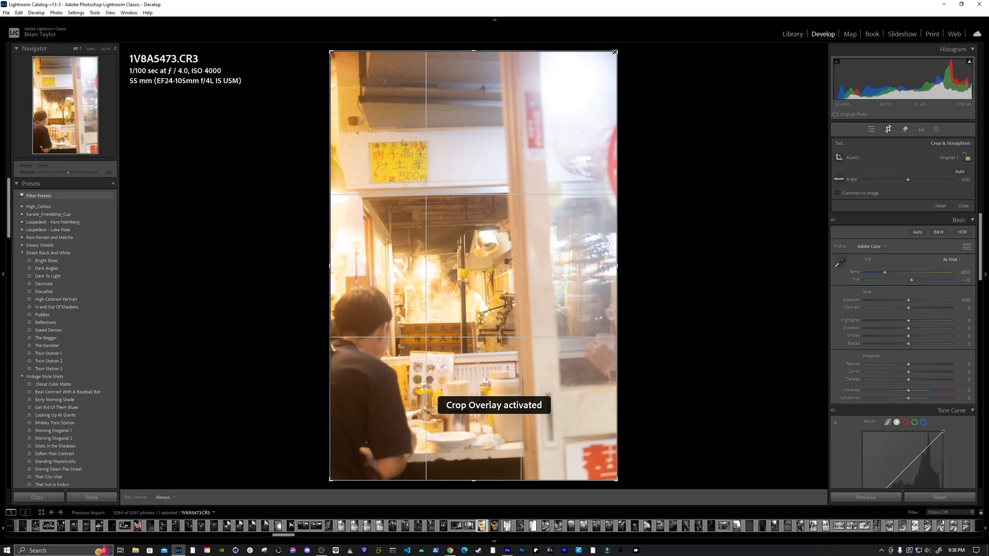
- Straighten the photo by about 1.84 degrees and crop it tighter around the boy and the food stall
left_click_drag(616, 51, 598, 86)
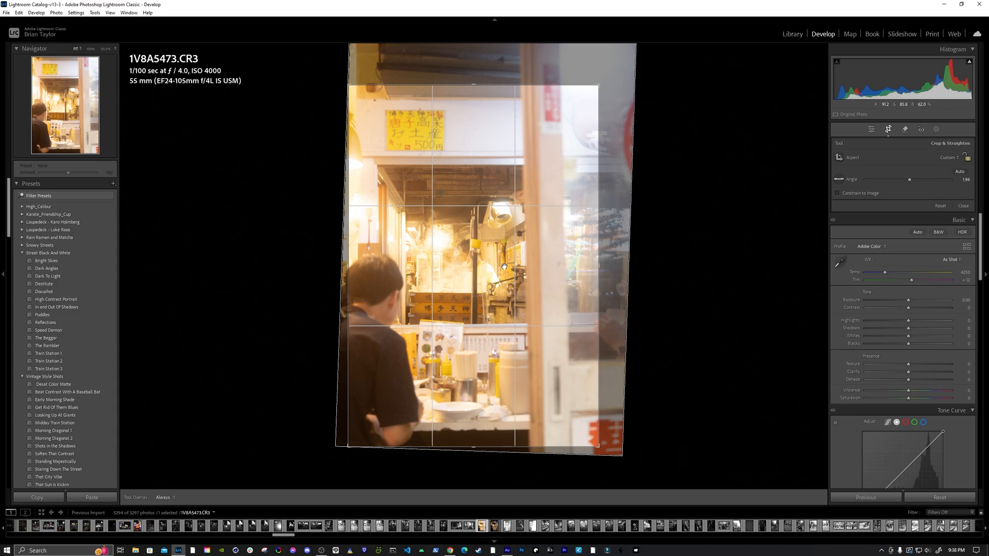
key("d")
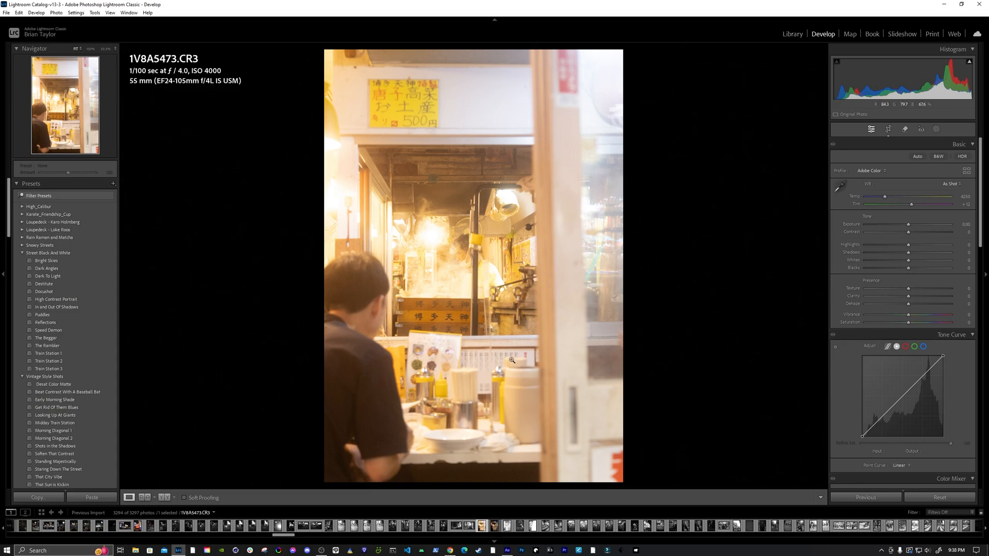
- Reduce the Yellow saturation in the Color Mixer to -42
scroll(853, 370, "down", 10)
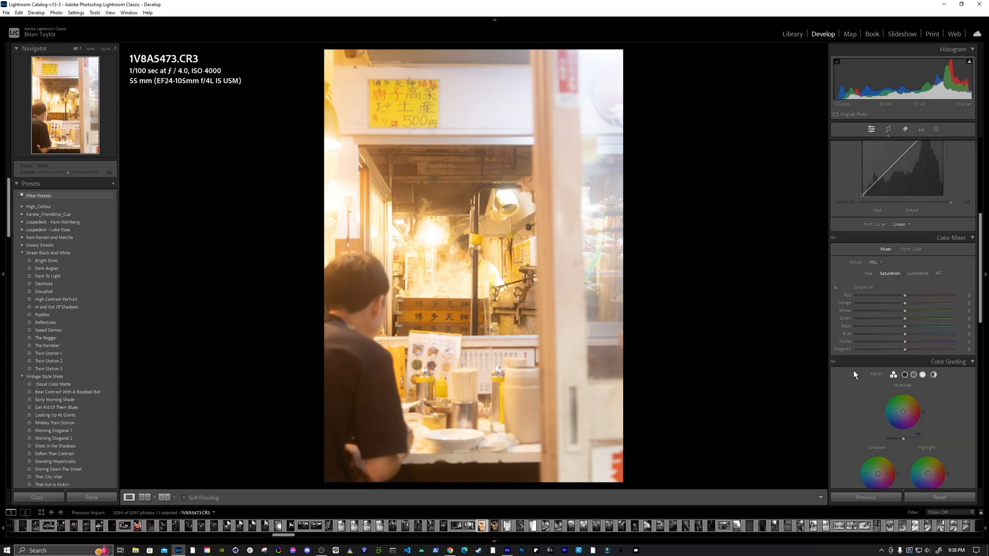
scroll(853, 368, "down", 4)
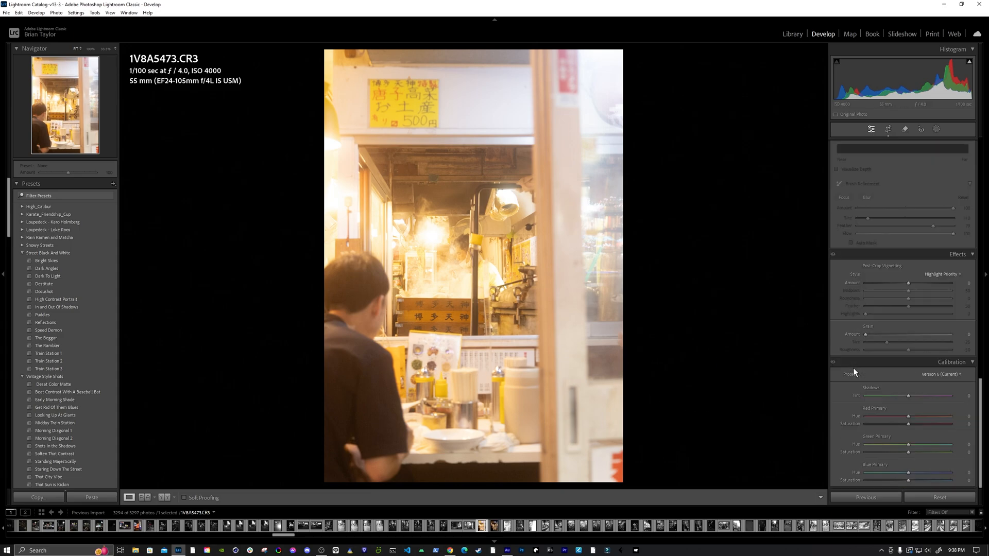
scroll(854, 367, "up", 8)
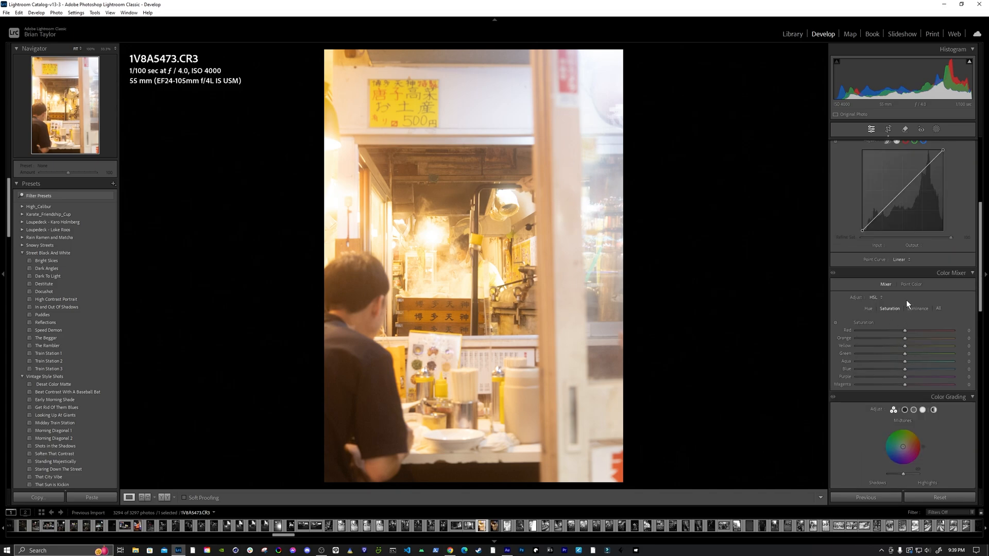
left_click_drag(904, 346, 883, 346)
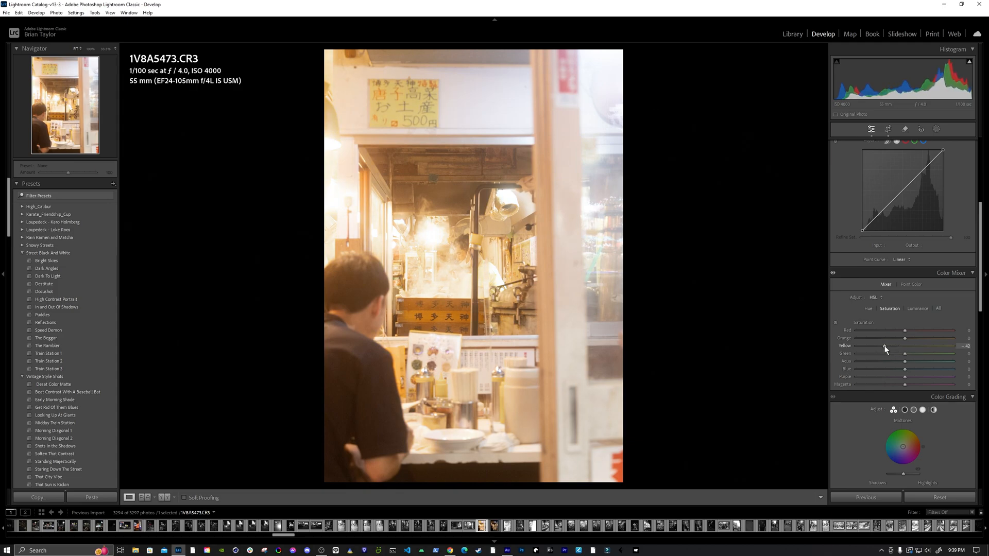
- Shape the tone curve with a shadow point at input 43, output 28 and a highlight point at input 183, output 176
scroll(914, 353, "up", 5)
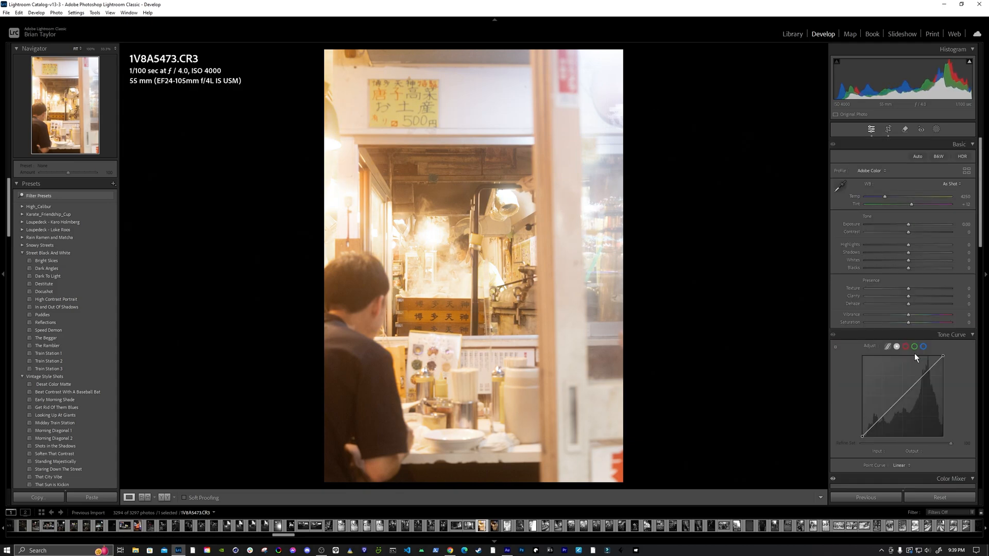
left_click(875, 424)
left_click_drag(876, 426, 877, 433)
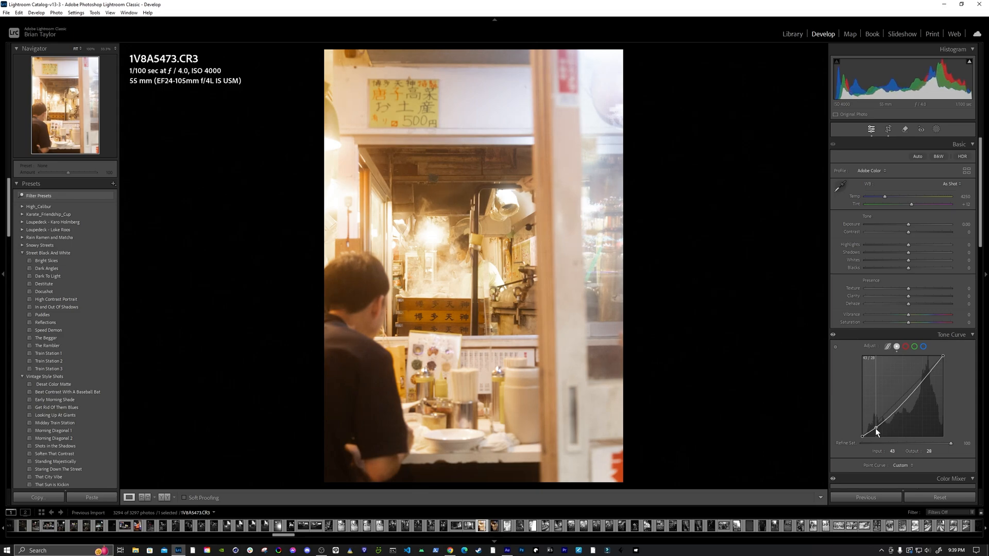
left_click(922, 384)
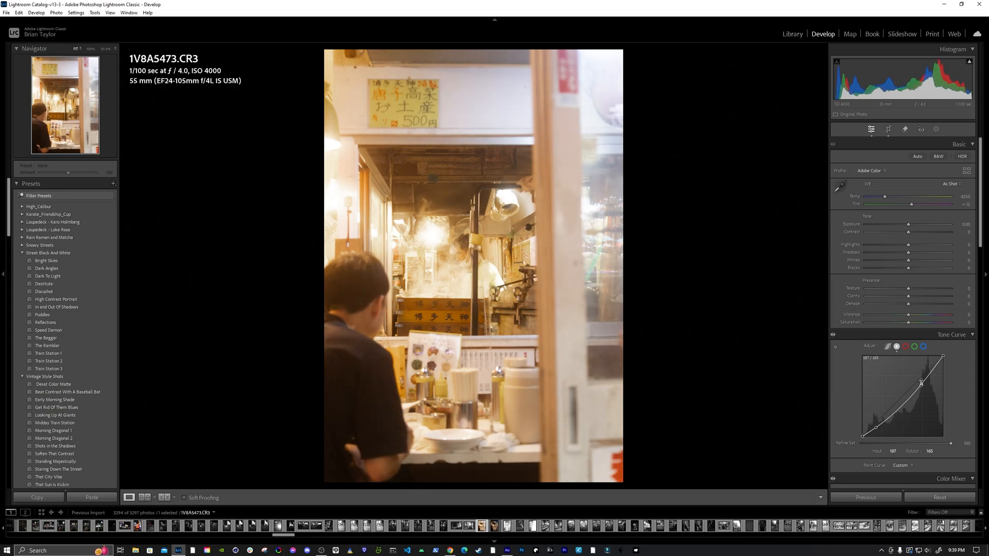
left_click_drag(922, 384, 921, 380)
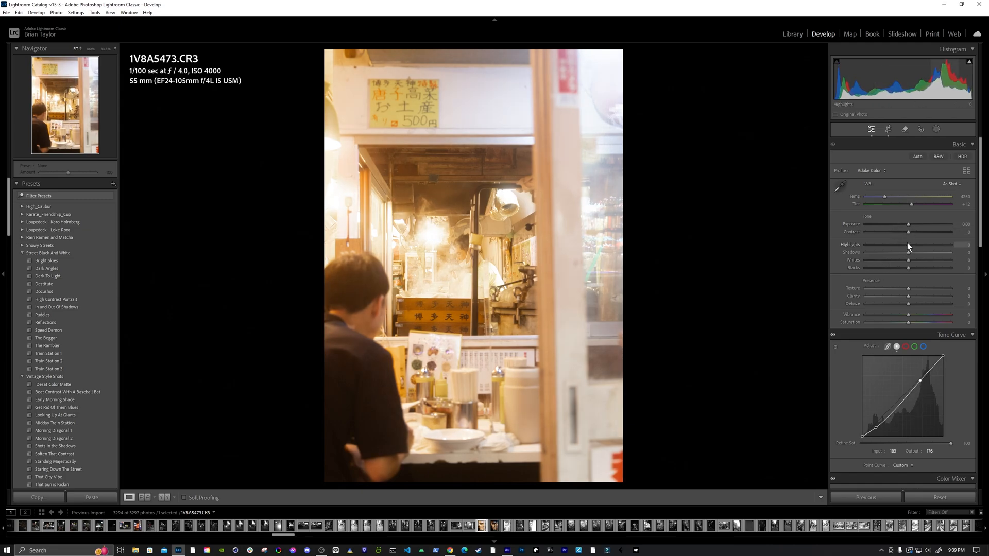
- Set Highlights to -100, Whites to +44, Shadows to +26, Blacks to -81 and Saturation to -29 for the whole photo
left_click_drag(908, 245, 843, 252)
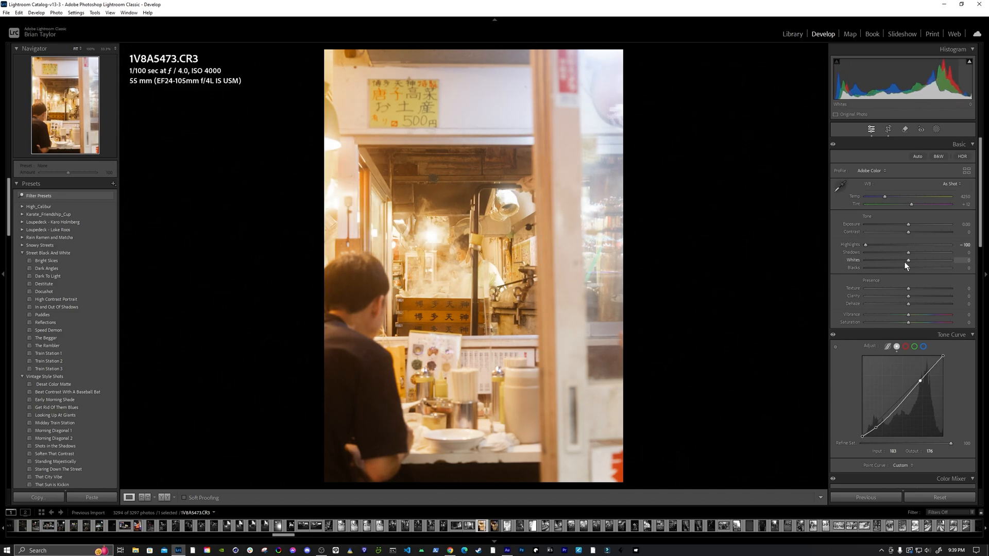
left_click_drag(908, 260, 885, 268)
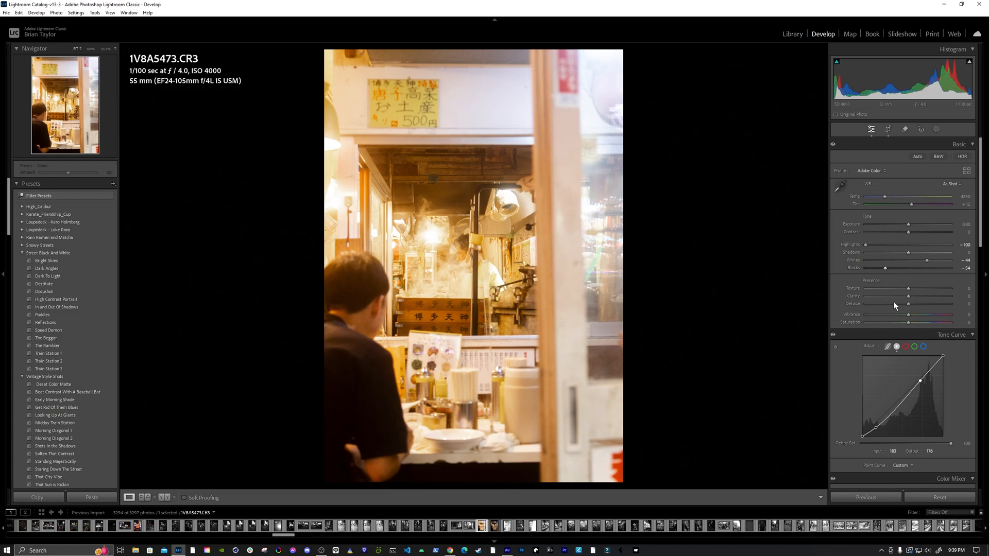
left_click_drag(909, 323, 896, 322)
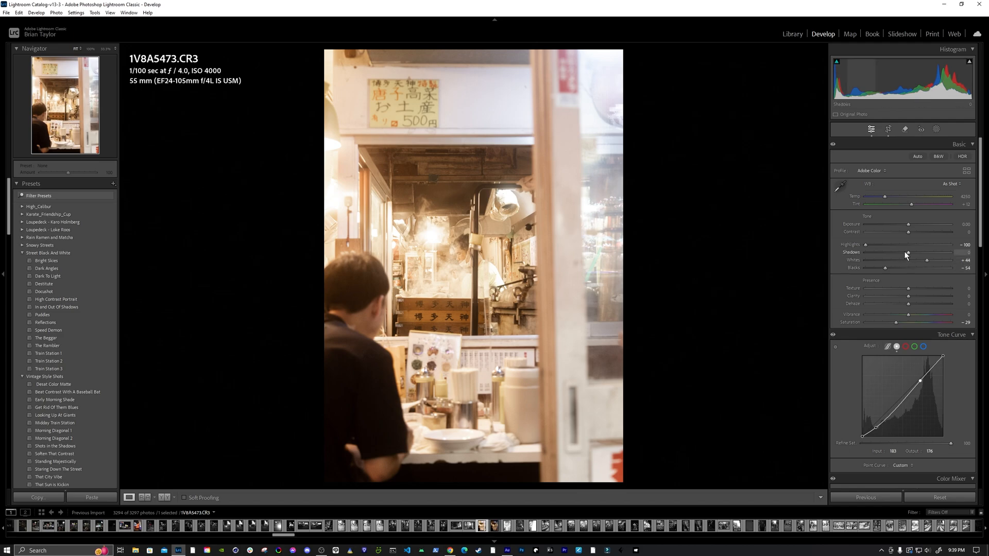
left_click_drag(909, 253, 871, 268)
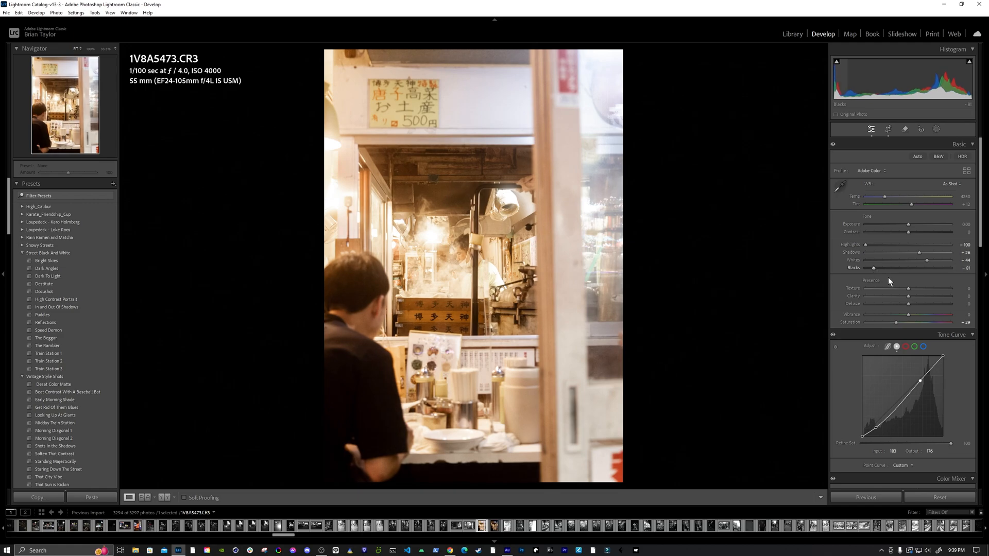
- Raise the Blue Primary saturation in Calibration to about +19
scroll(848, 378, "down", 10)
scroll(848, 379, "down", 4)
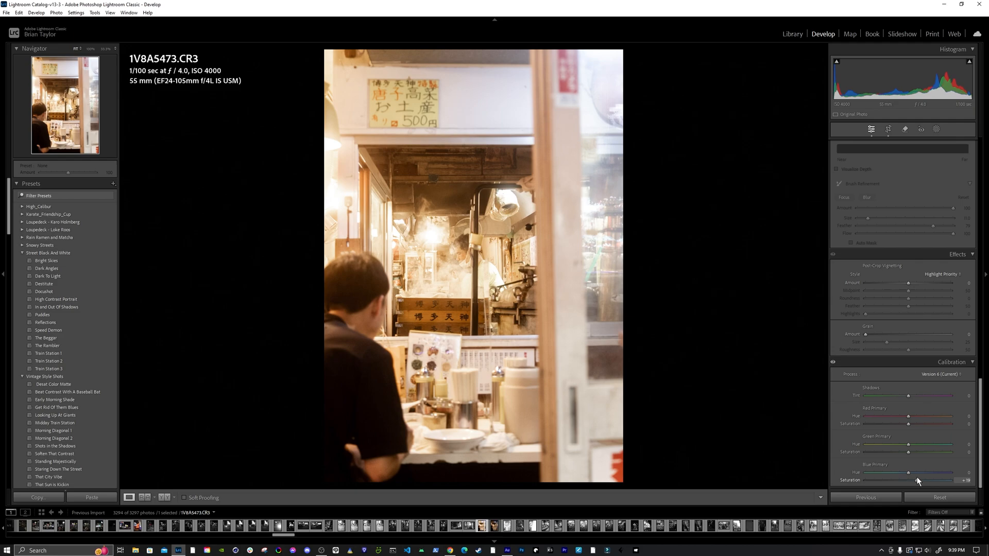
- Refine the whole photo's Saturation to -25 and its Blacks to -95
scroll(867, 412, "up", 10)
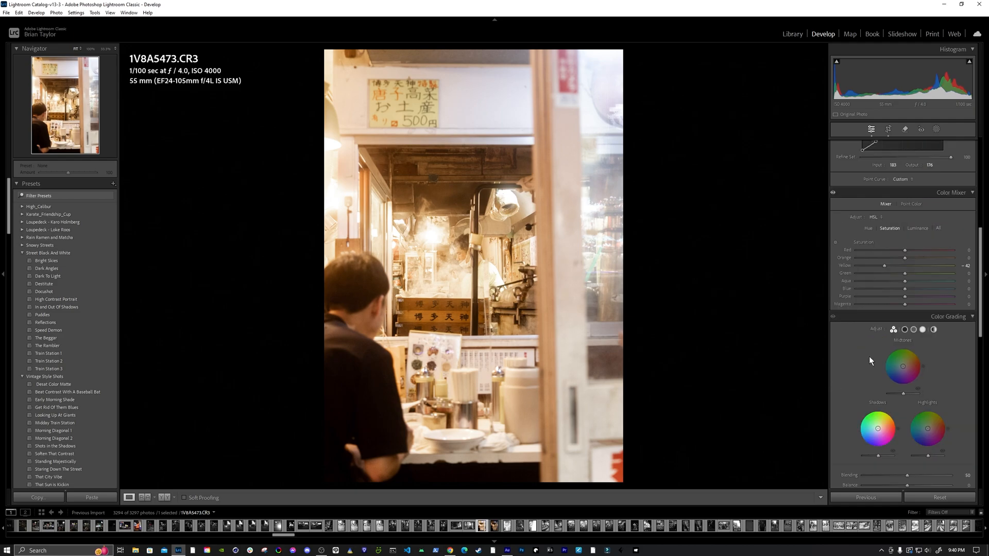
scroll(870, 360, "up", 10)
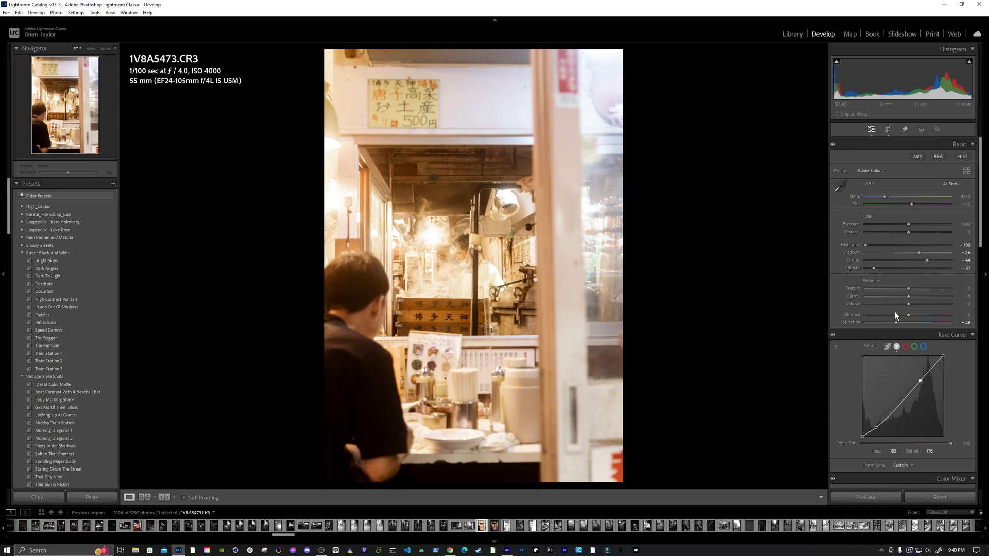
left_click_drag(895, 319, 896, 320)
left_click_drag(874, 268, 869, 269)
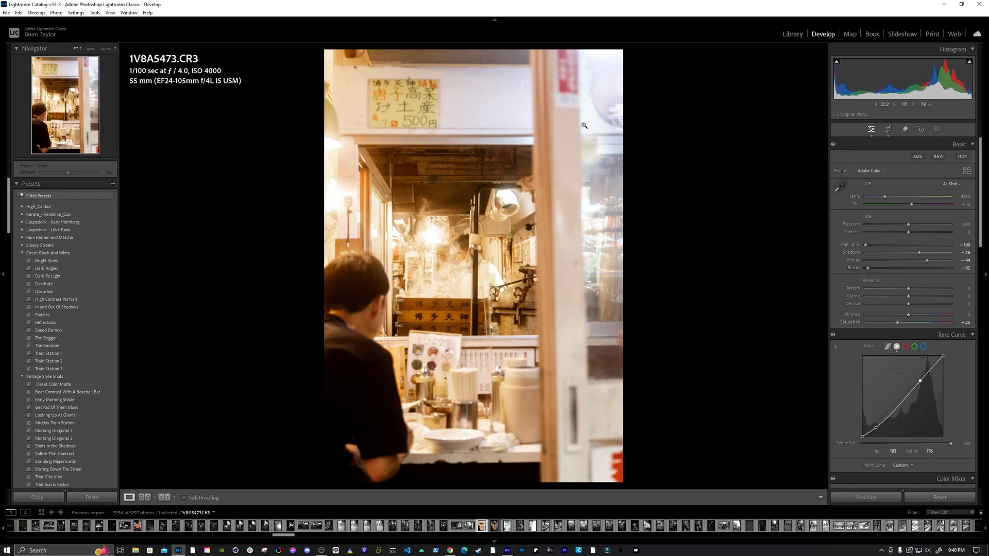
- Add a linear gradient mask fading from the photo's upper edge down to just below the stall's sign
left_click(936, 130)
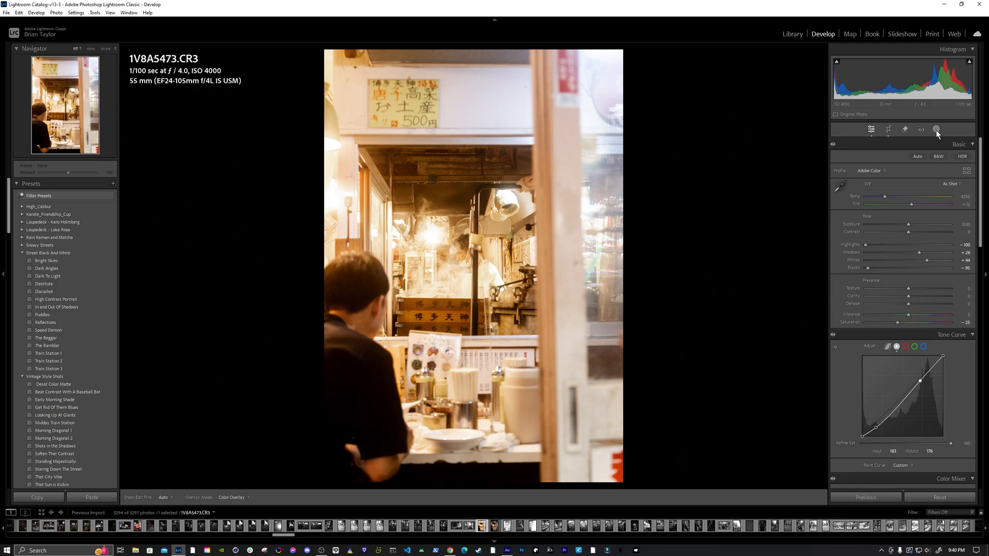
left_click(852, 213)
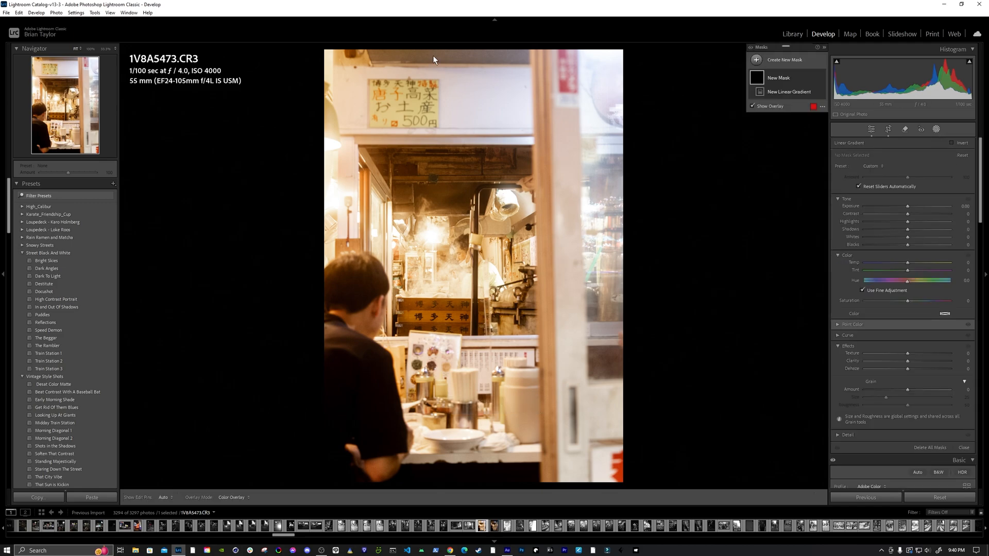
left_click_drag(458, 50, 457, 184)
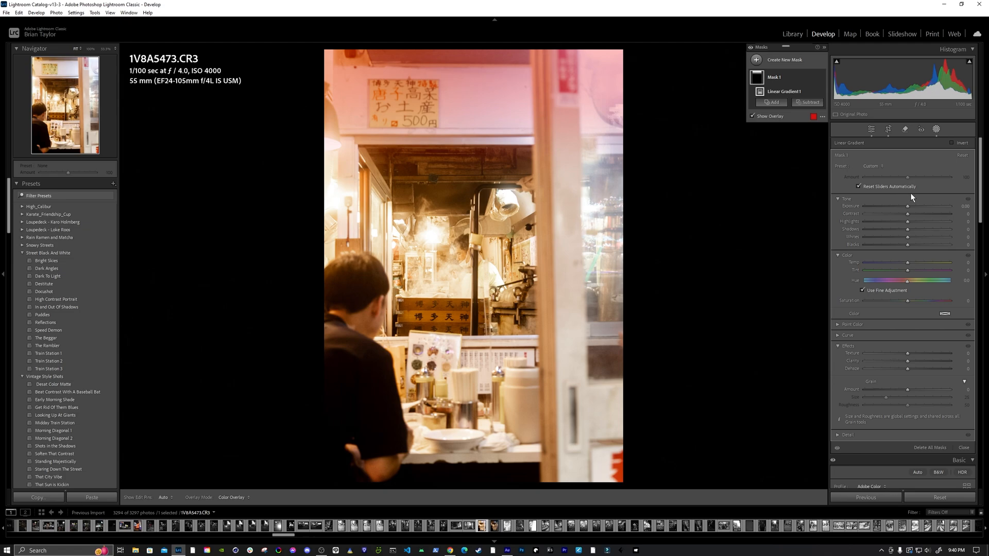
- Lower the linear gradient mask's Exposure to -1.18 and Highlights to -38, and adjust its Blacks and Shadows
left_click_drag(907, 206, 891, 221)
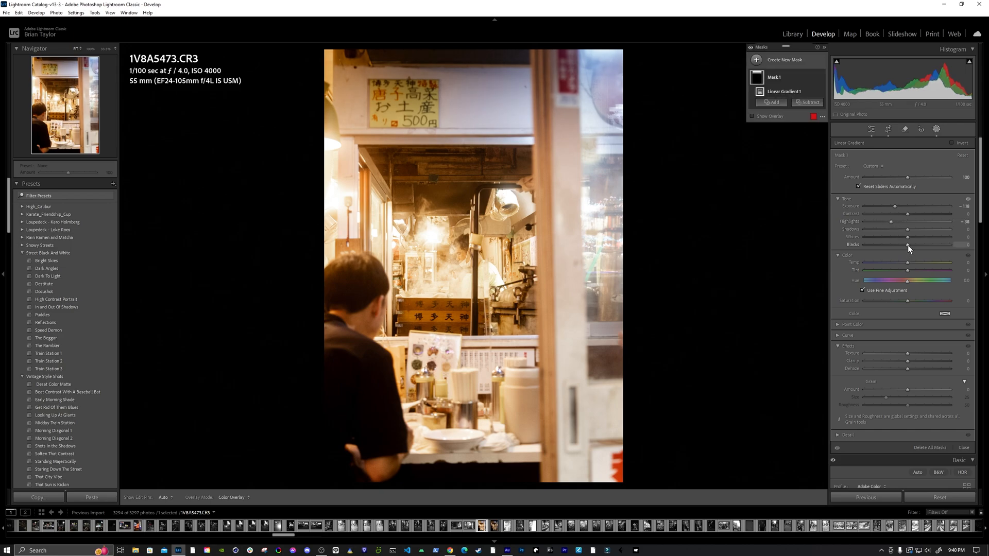
left_click_drag(908, 246, 935, 231)
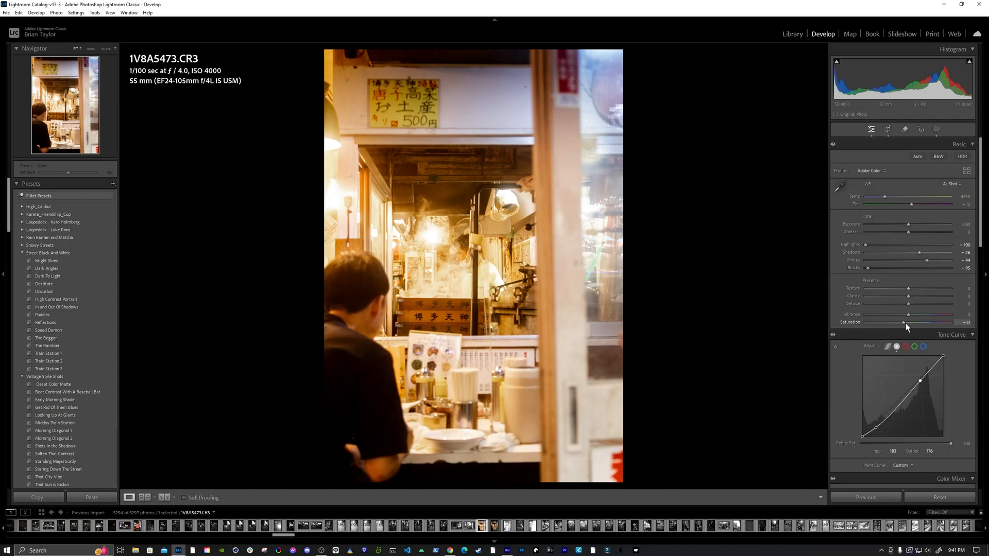
- Set the whole photo's Saturation to -32 and cool its white balance temperature to 3493
left_click_drag(908, 323, 893, 326)
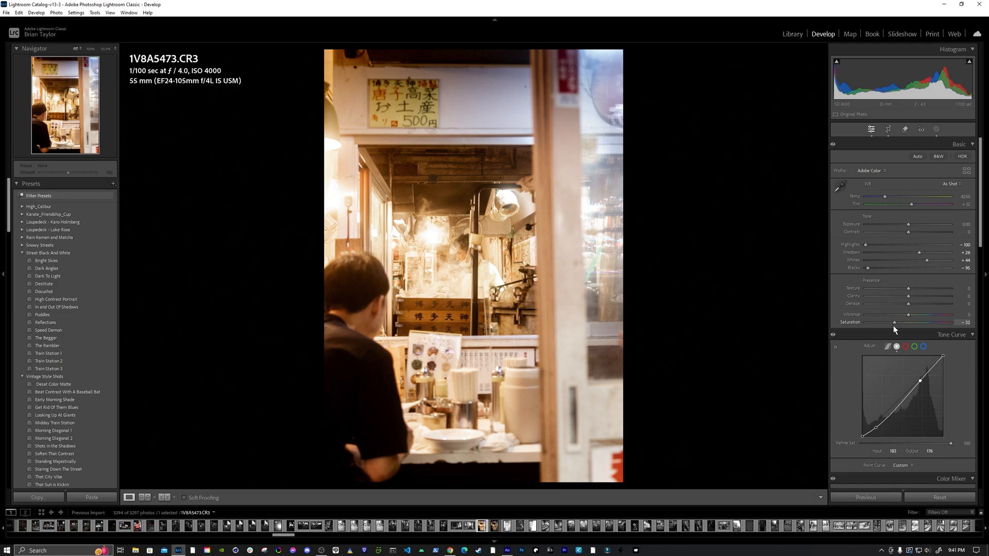
left_click_drag(885, 196, 879, 199)
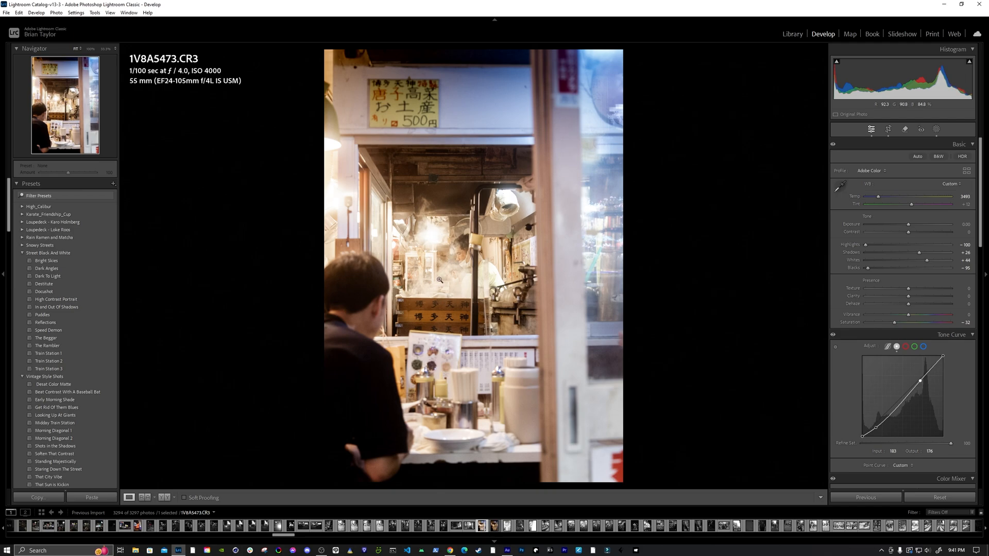
- Add a new radial gradient mask centred on the cook and the steam inside the stall
left_click(458, 258)
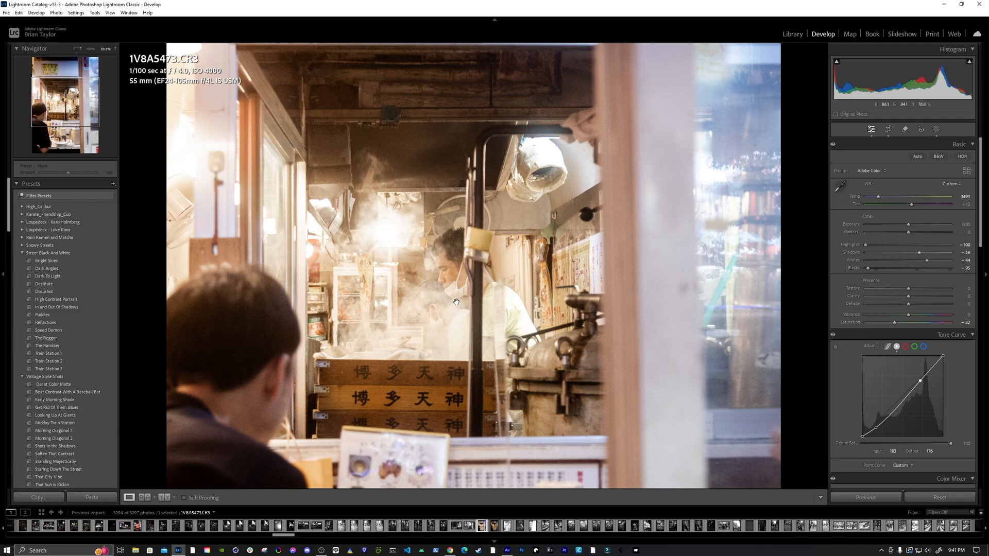
left_click(937, 129)
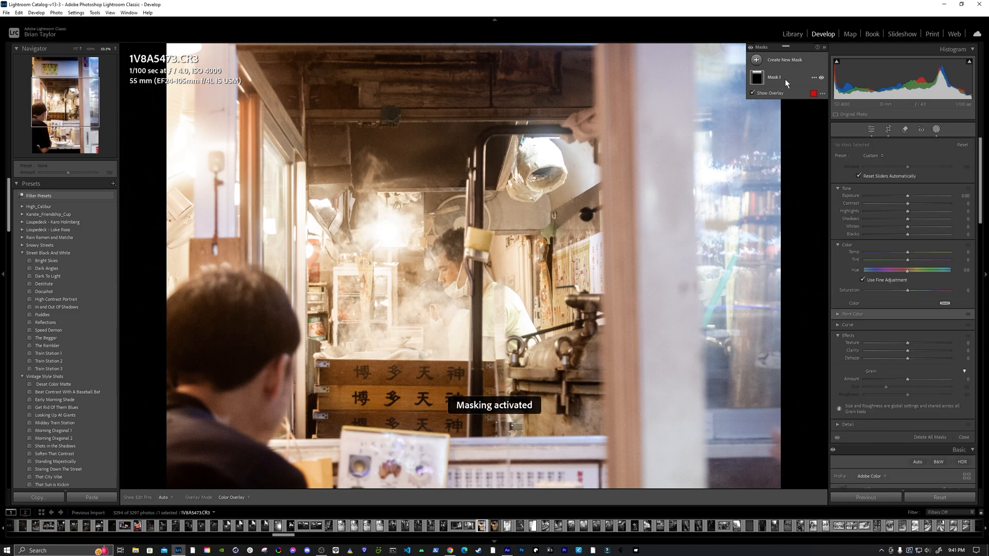
left_click(781, 61)
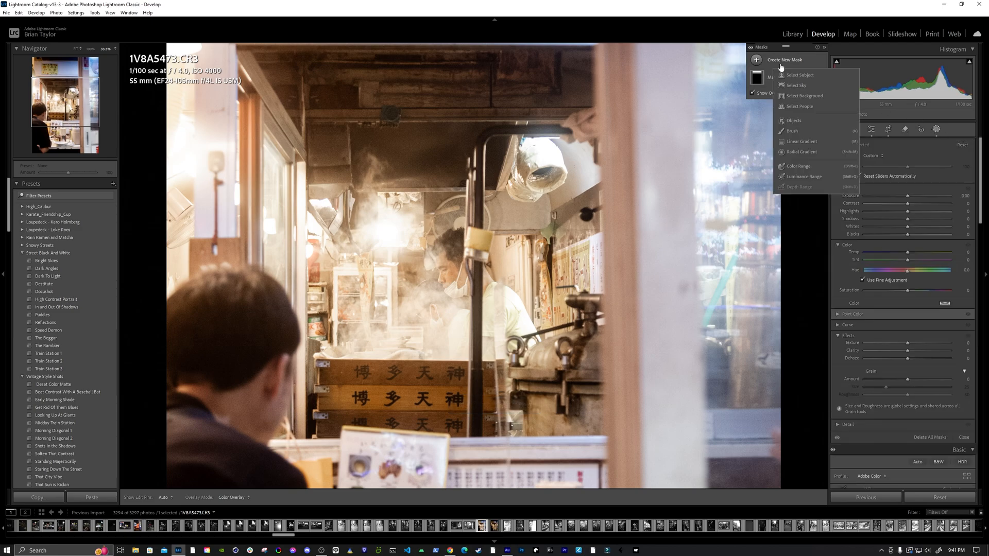
left_click(792, 153)
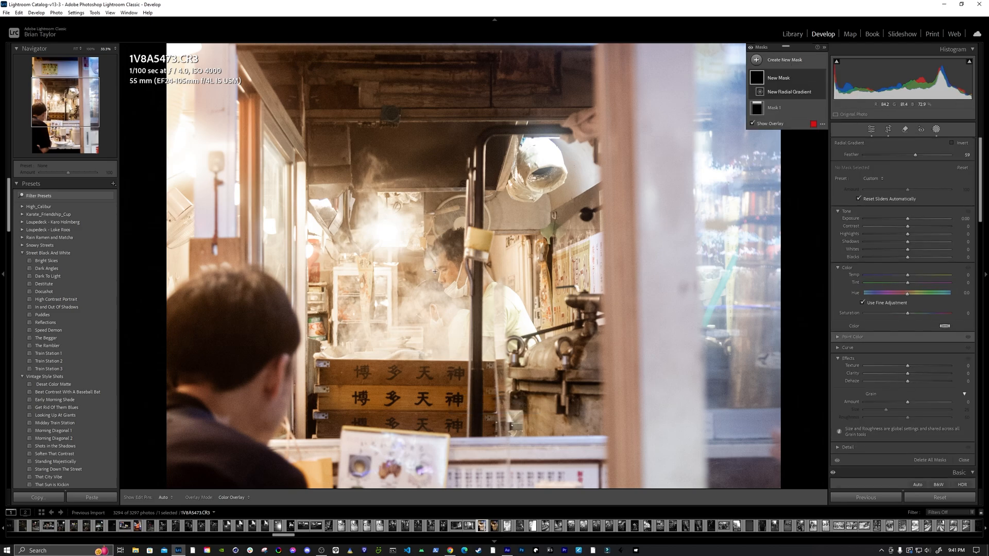
left_click_drag(420, 284, 579, 434)
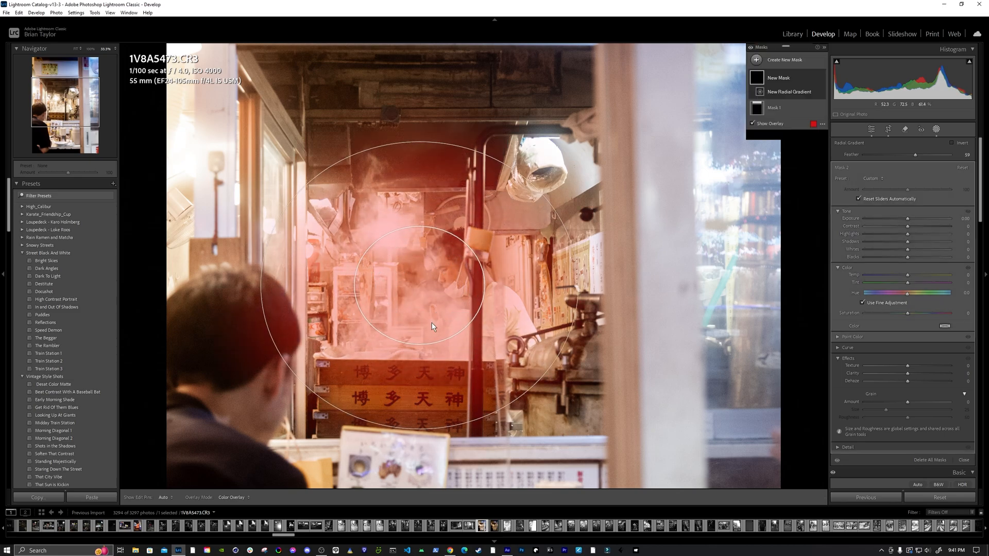
left_click_drag(419, 297, 436, 284)
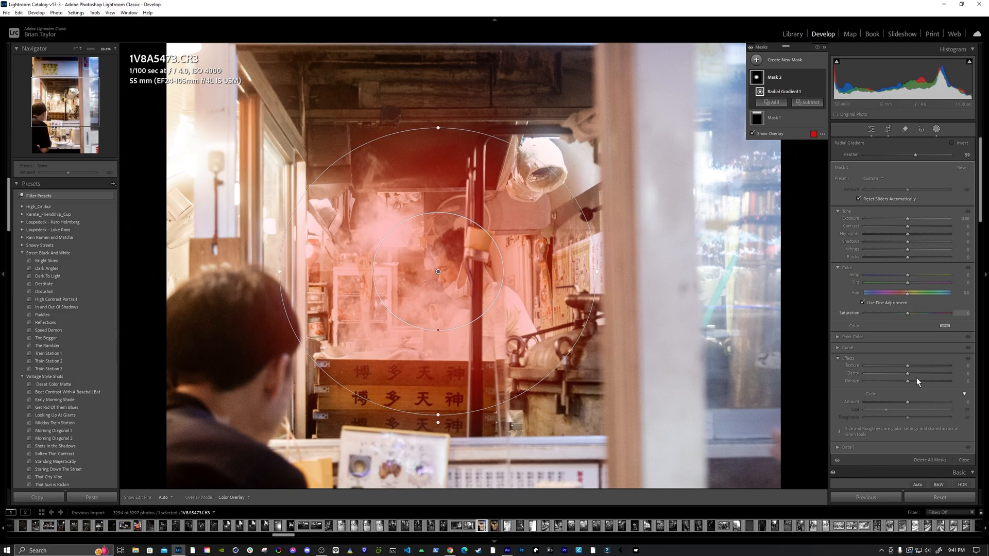
- Set the radial gradient mask's Clarity to 36, Dehaze to 23 and Contrast to 37, adjust its Highlights, and finish masking
mouse_move(907, 375)
left_mouse_down()
mouse_move(922, 370)
mouse_move(907, 381)
mouse_move(916, 380)
left_mouse_up()
left_click_drag(907, 226, 922, 224)
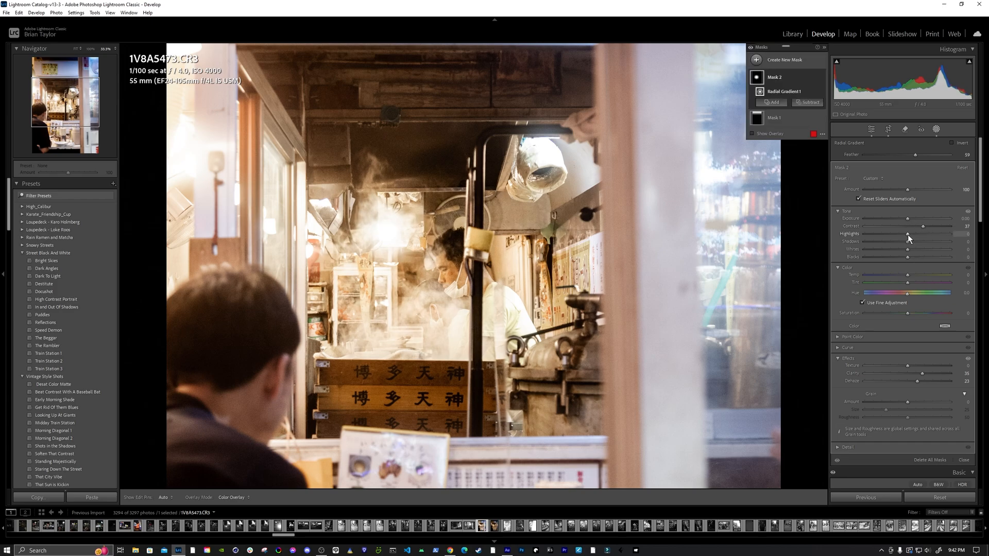
mouse_move(908, 234)
left_mouse_down()
mouse_move(870, 231)
mouse_move(938, 247)
mouse_move(875, 258)
mouse_move(907, 252)
left_mouse_up()
key("shift+w")
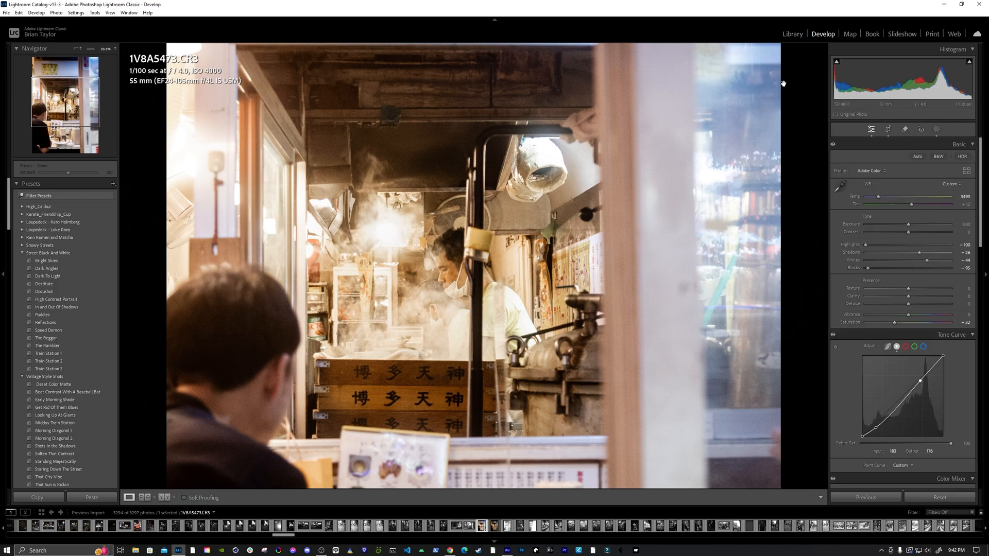
key("ctrl+minus")
left_click(782, 82)
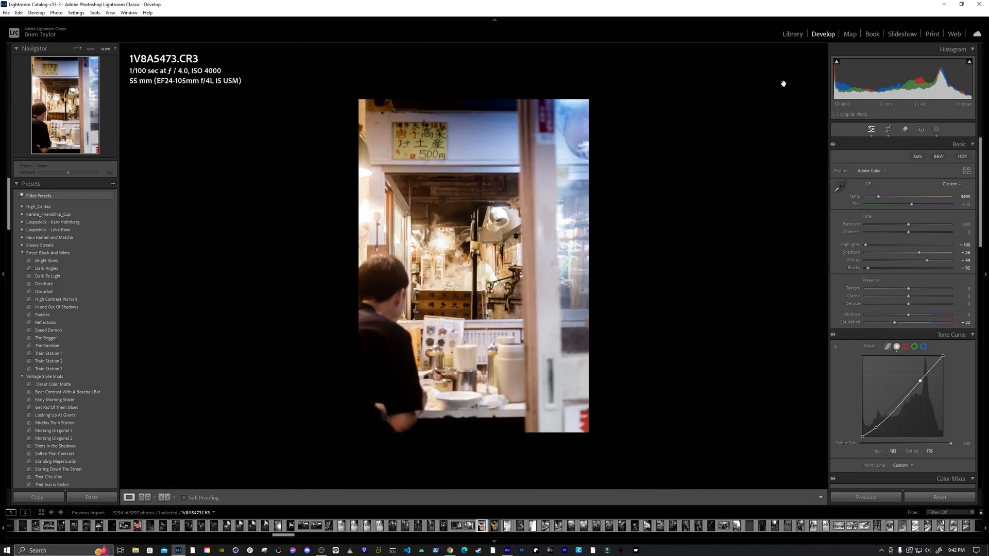
key("ctrl+=")
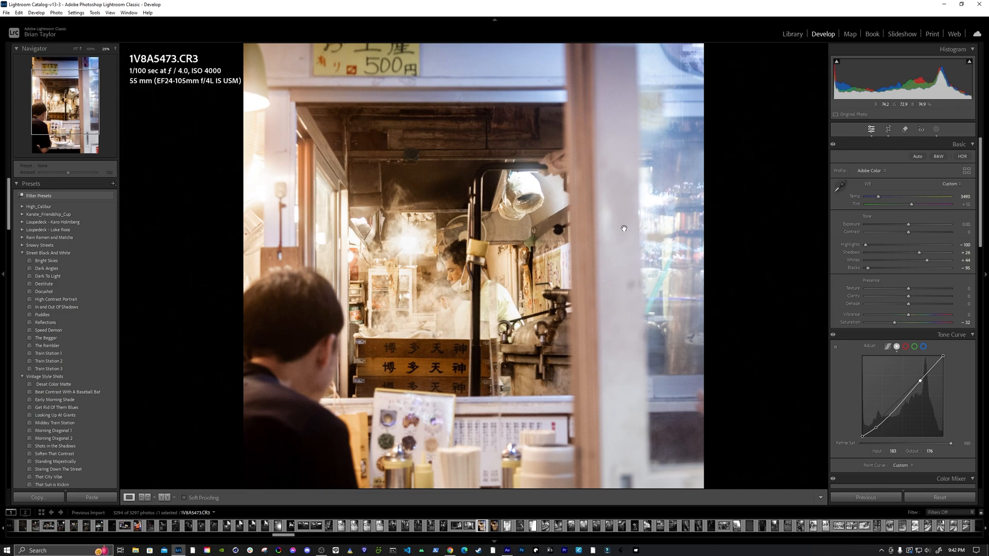
- Darken the photo's edges with a Highlight Priority post-crop vignette, setting its Amount to -37
left_click_drag(517, 354, 554, 303)
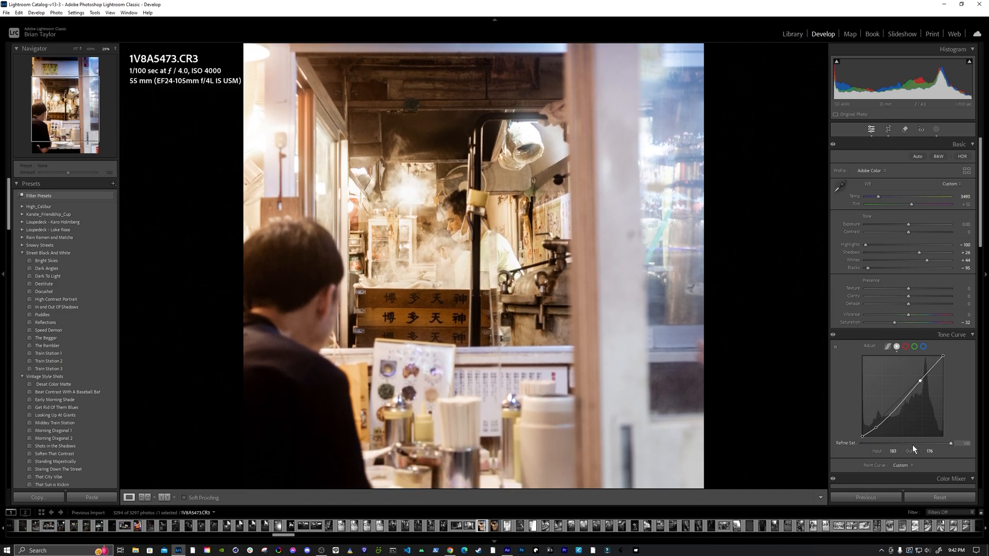
scroll(913, 444, "down", 6)
scroll(912, 444, "down", 10)
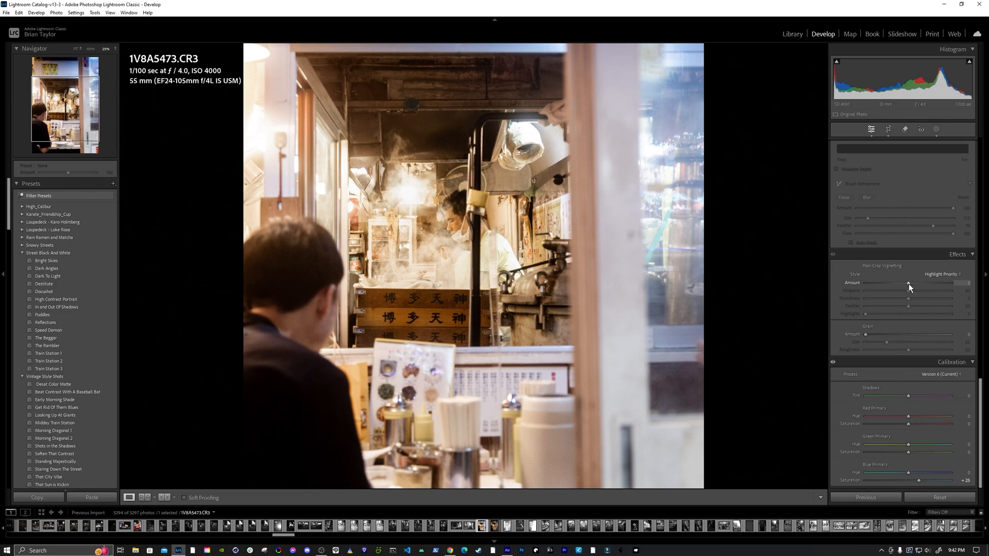
left_click_drag(908, 283, 893, 285)
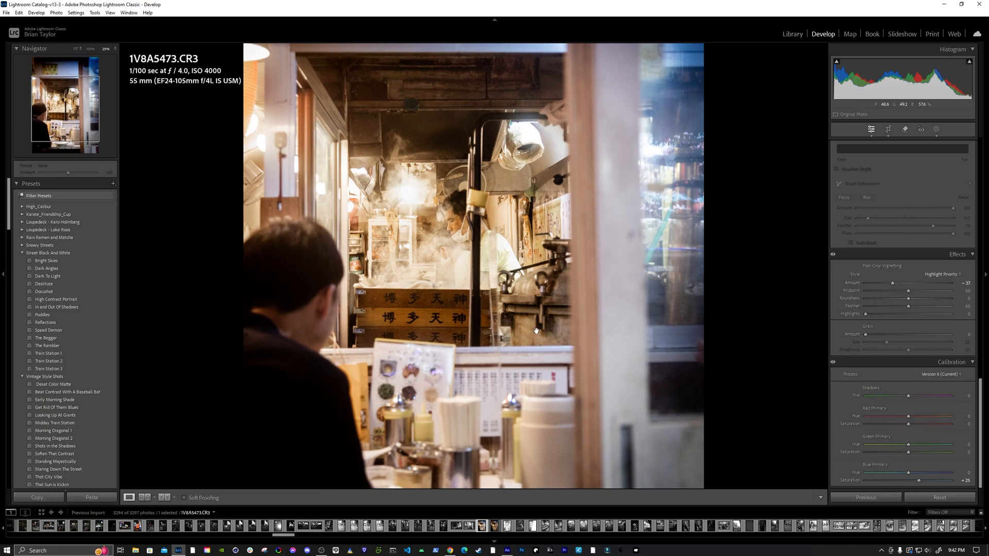
- View the whole vignetted photo and compare it with its unedited before version
scroll(537, 330, "down", 5)
scroll(537, 330, "up", 10)
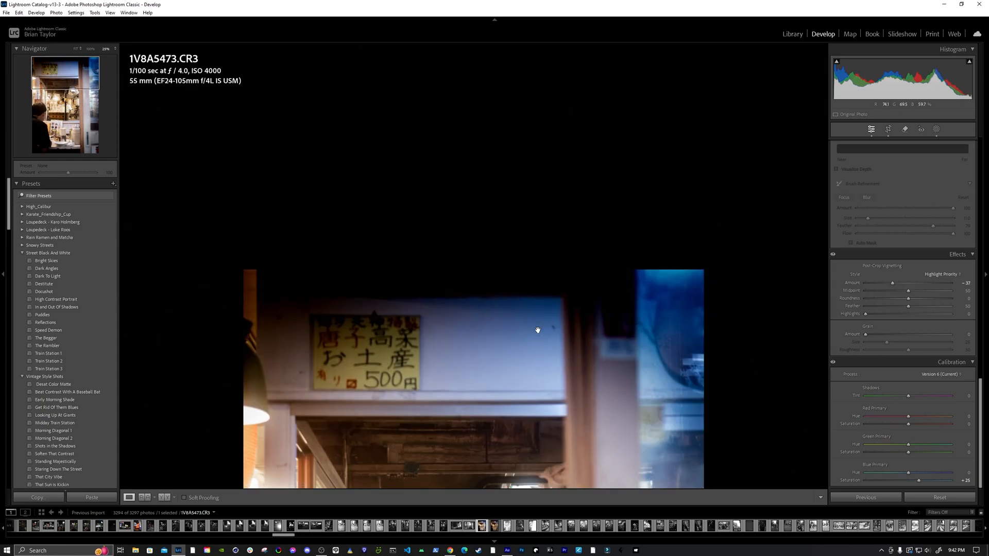
scroll(538, 330, "down", 5)
key("ctrl+minus")
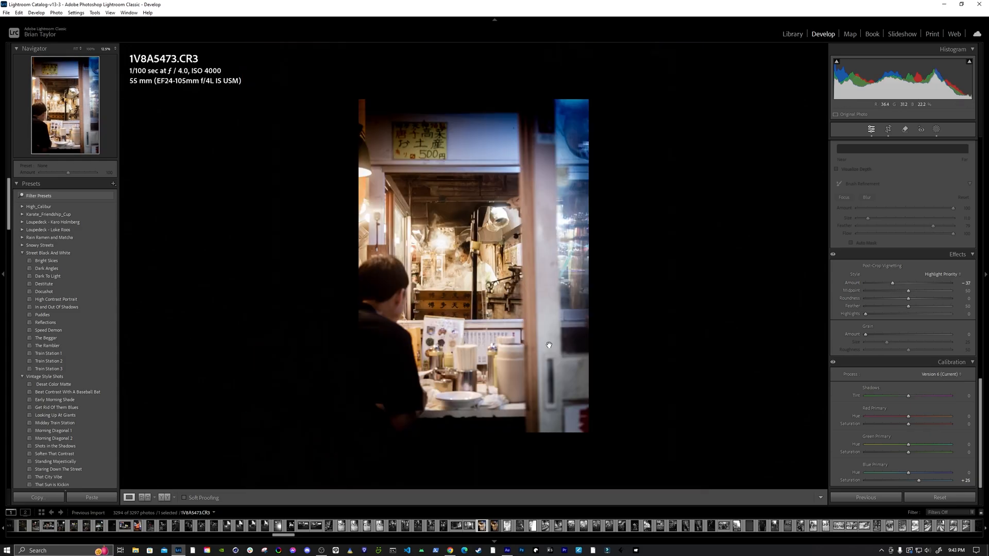
key("backslash")
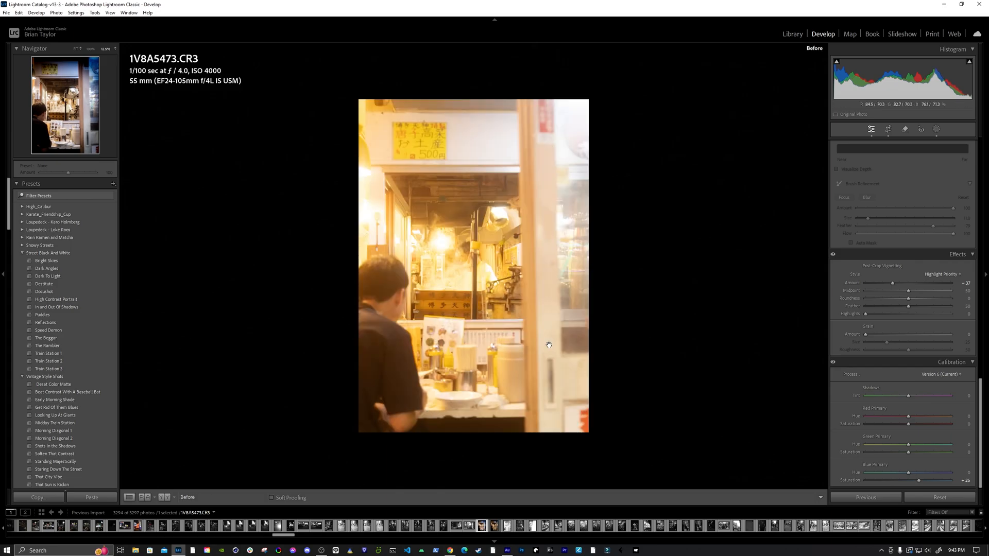
key("backslash")
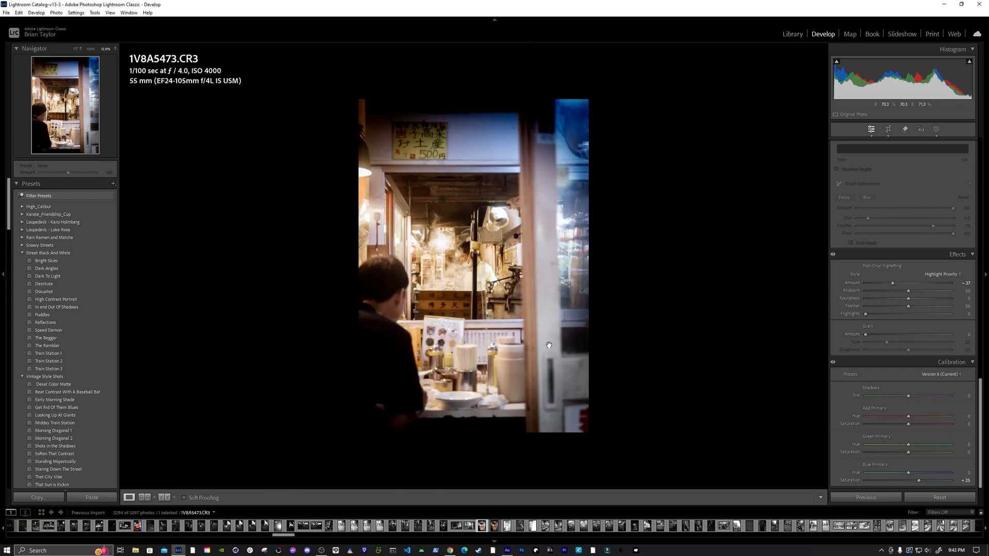
left_click(458, 113)
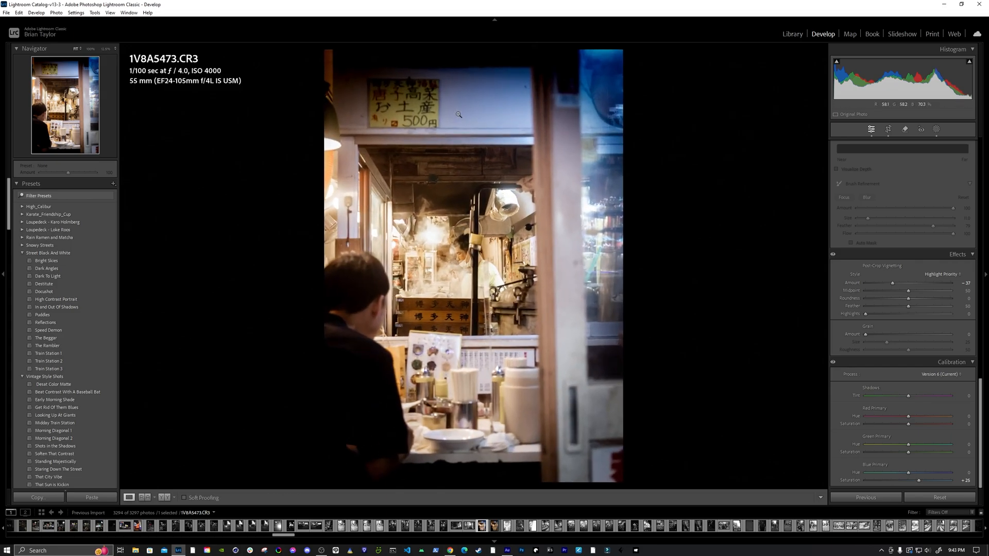
- Raise the Exposure of the linear gradient mask over the stall's upper part to -0.74 and finish masking
left_click(937, 131)
left_click(771, 95)
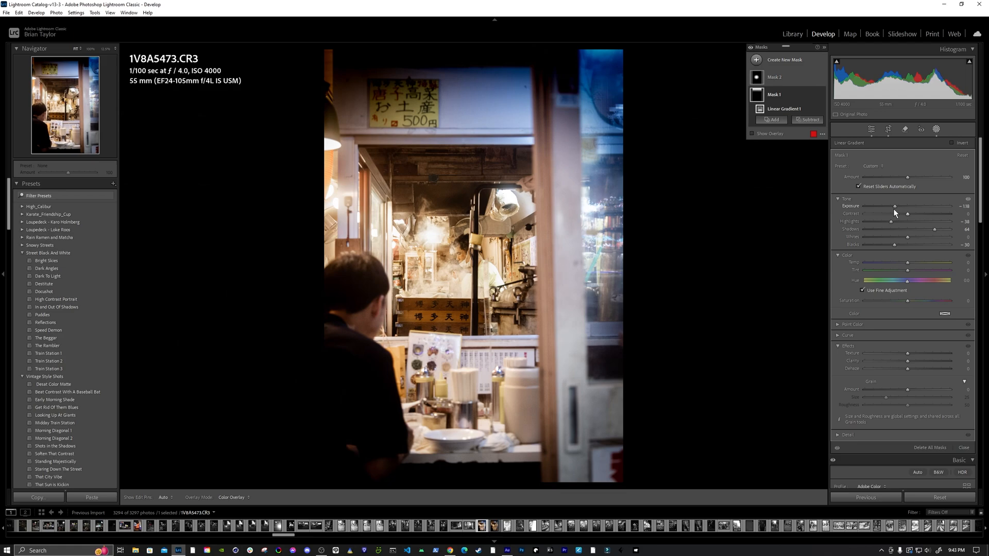
left_click_drag(895, 206, 898, 206)
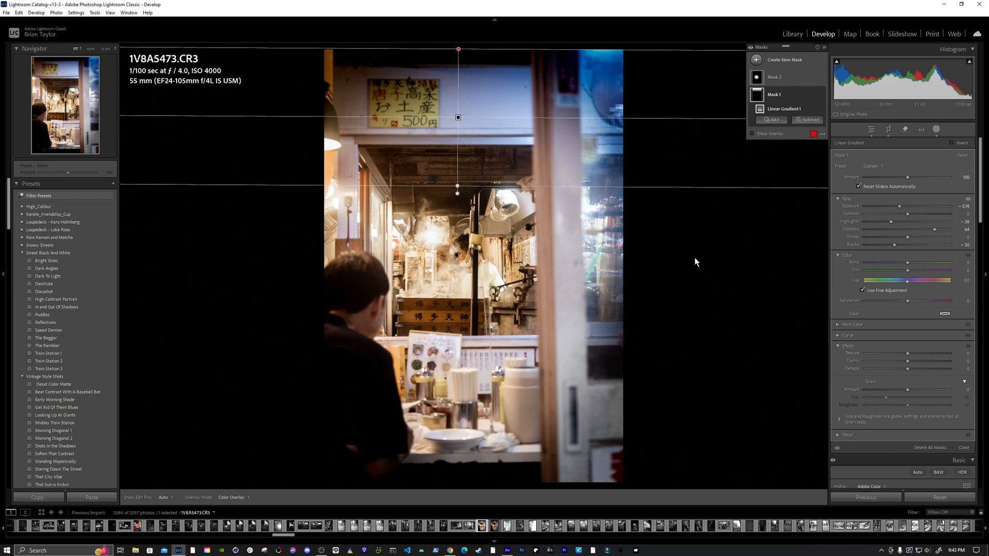
key("d")
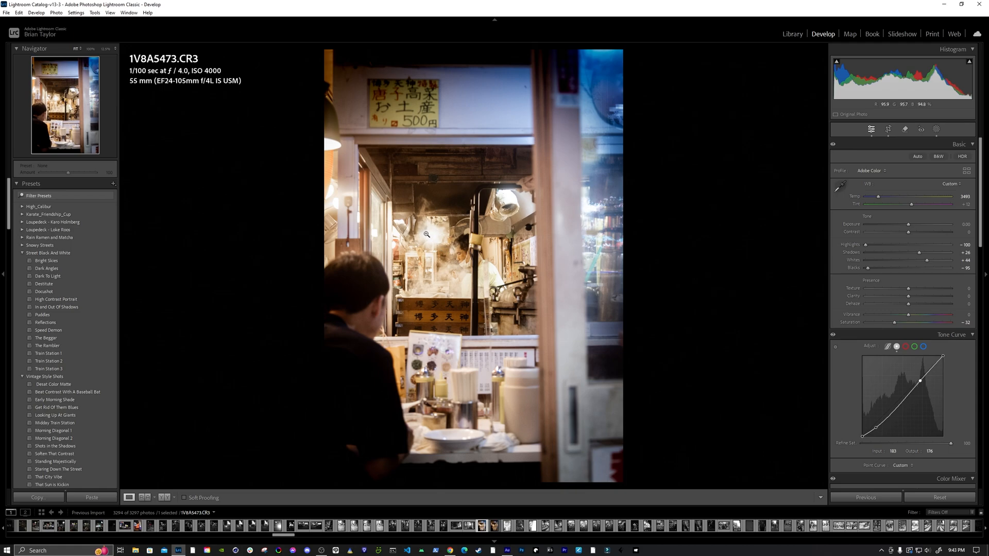
- Add a small radial gradient mask over the glowing lamp inside the stall and set its Dehaze to -63
left_click(936, 128)
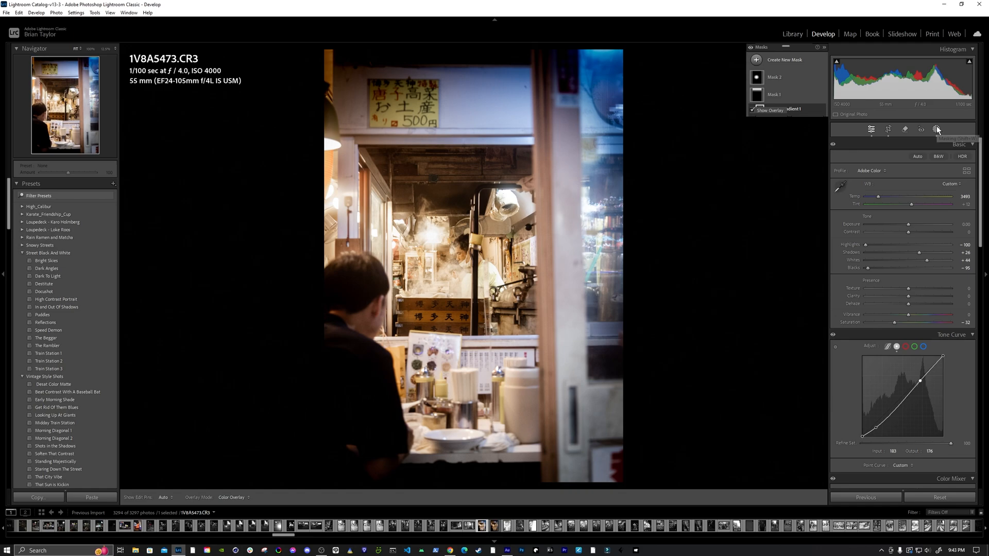
left_click(800, 61)
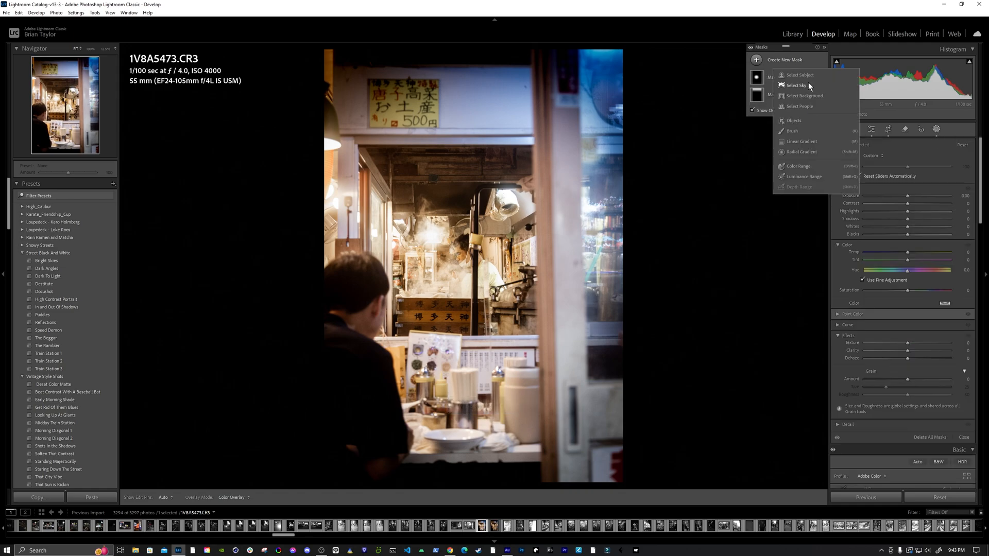
left_click(796, 153)
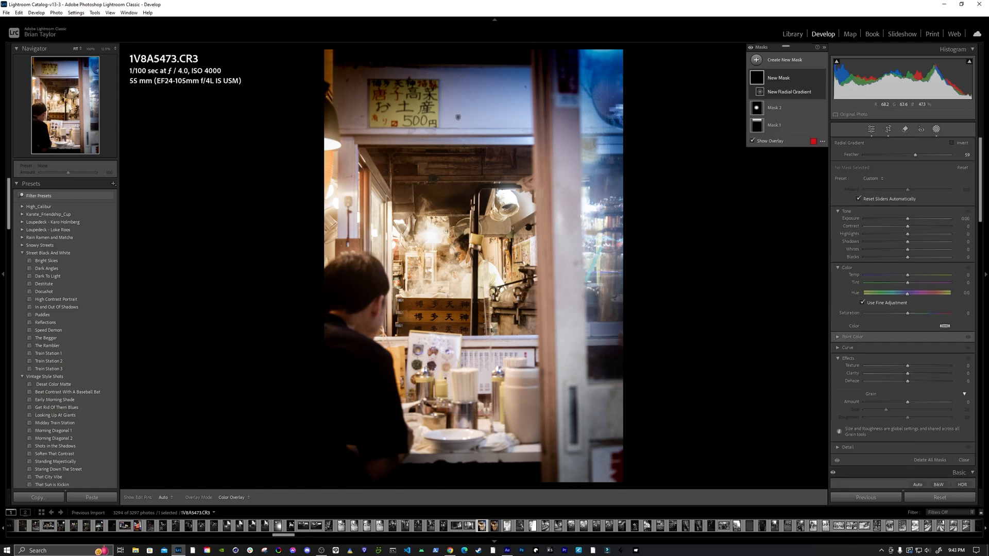
left_click_drag(432, 237, 451, 258)
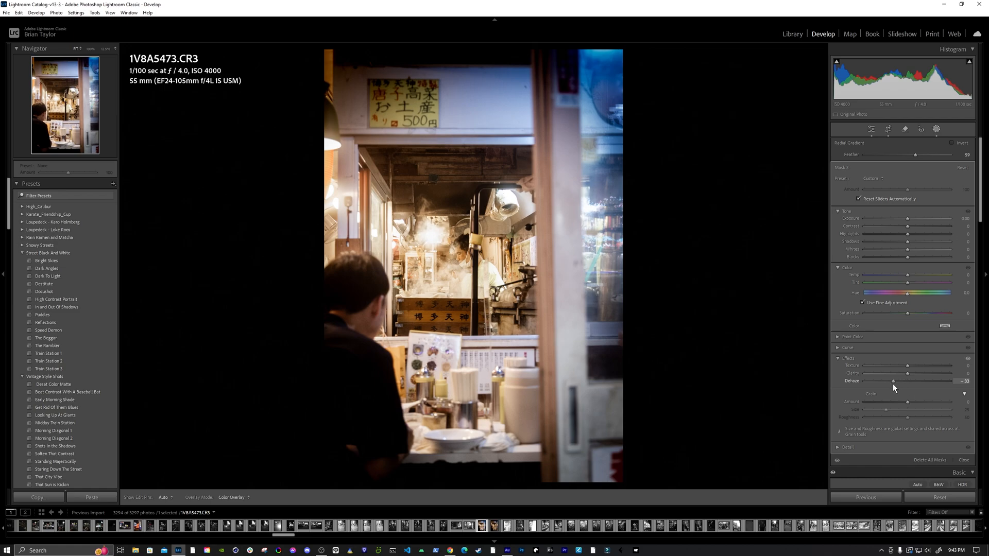
left_click_drag(894, 385, 872, 385)
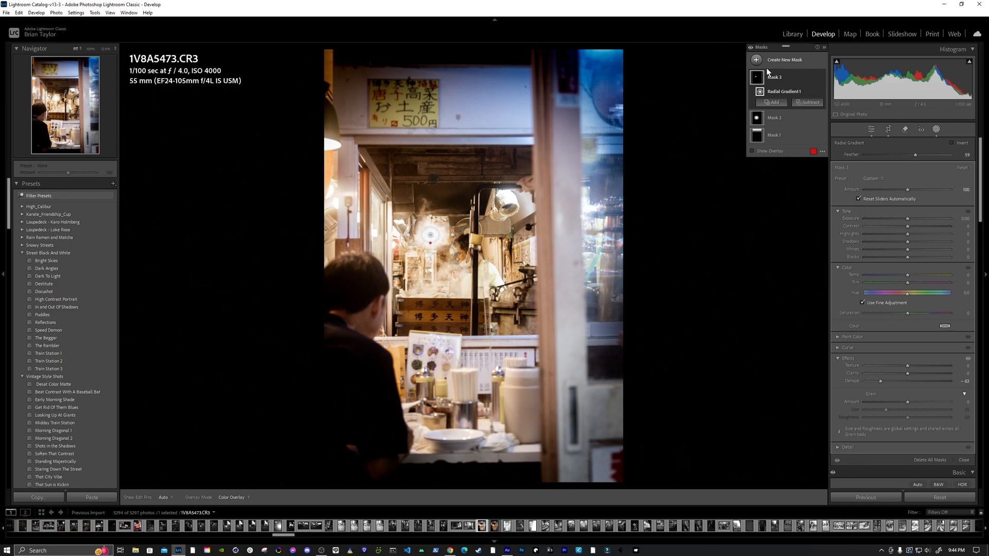
- Duplicate the lamp's radial gradient mask, move the copy onto the hanging lamp at the photo's left edge, and finish masking
right_click(776, 78)
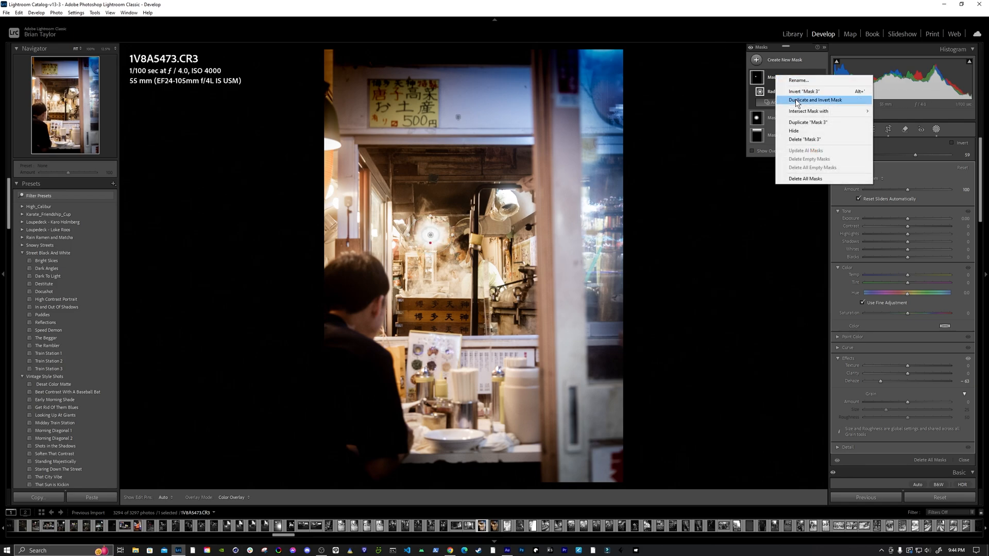
left_click(807, 124)
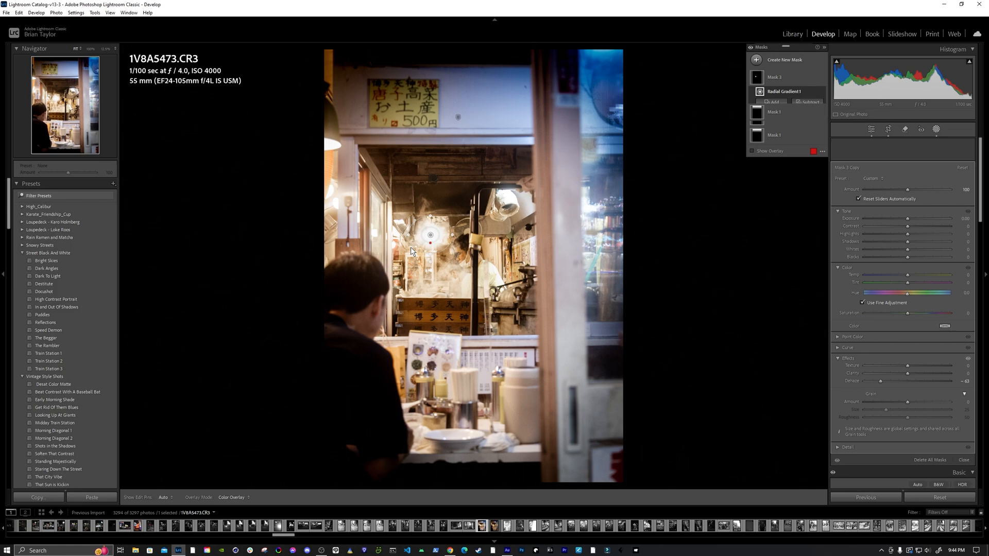
left_click_drag(381, 197, 331, 156)
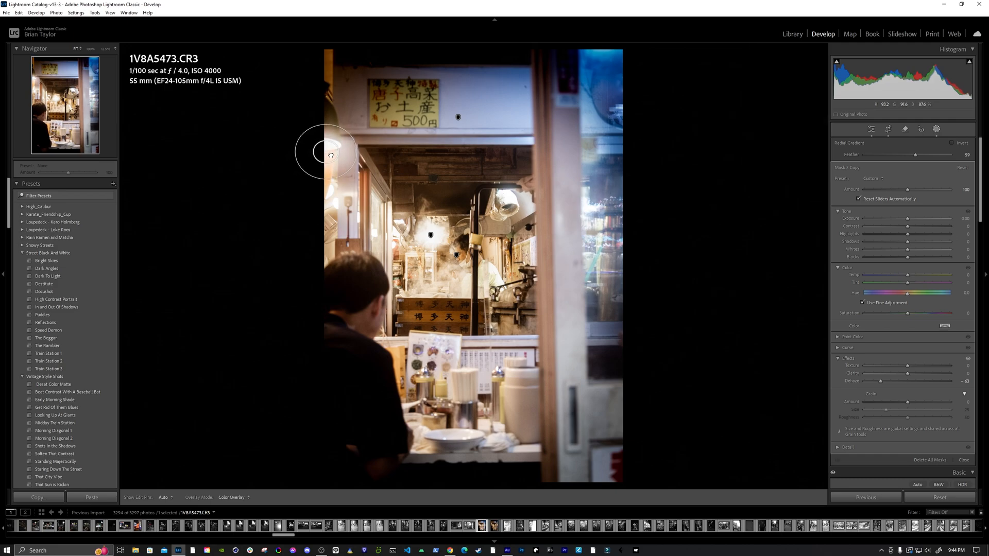
left_click(427, 178)
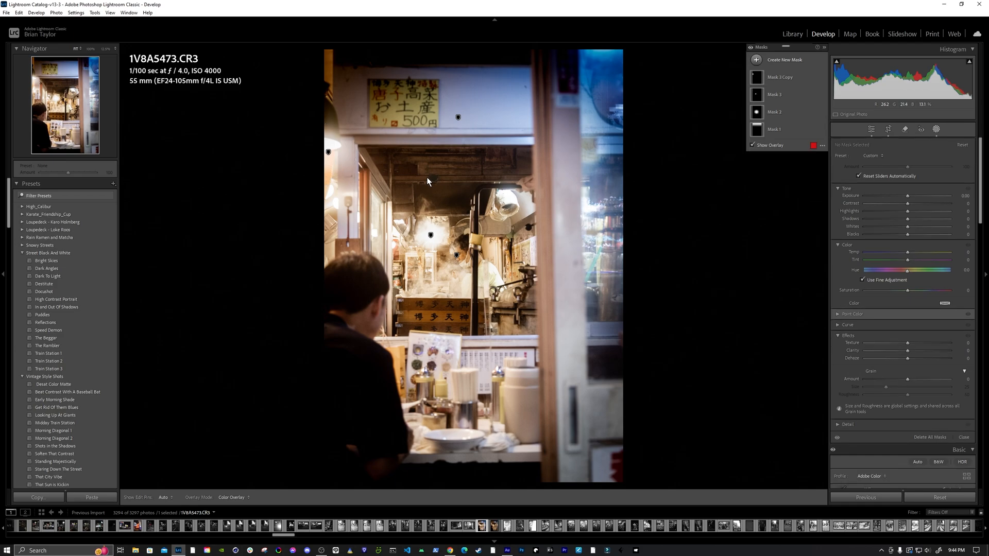
key("d")
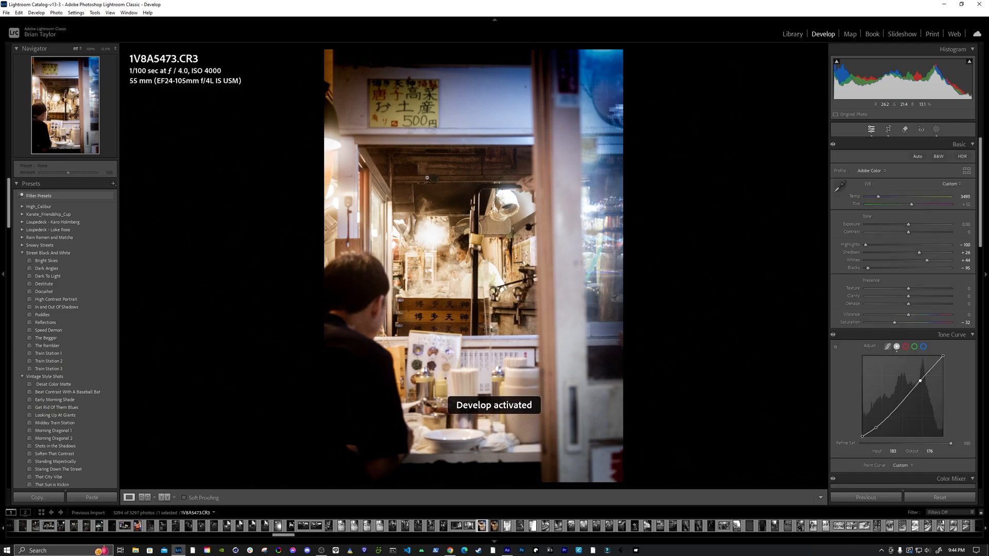
- Add a large radial gradient mask over the stall interior, tilt it diagonally, centre it near the cook, and narrow it slightly
key("shift+w")
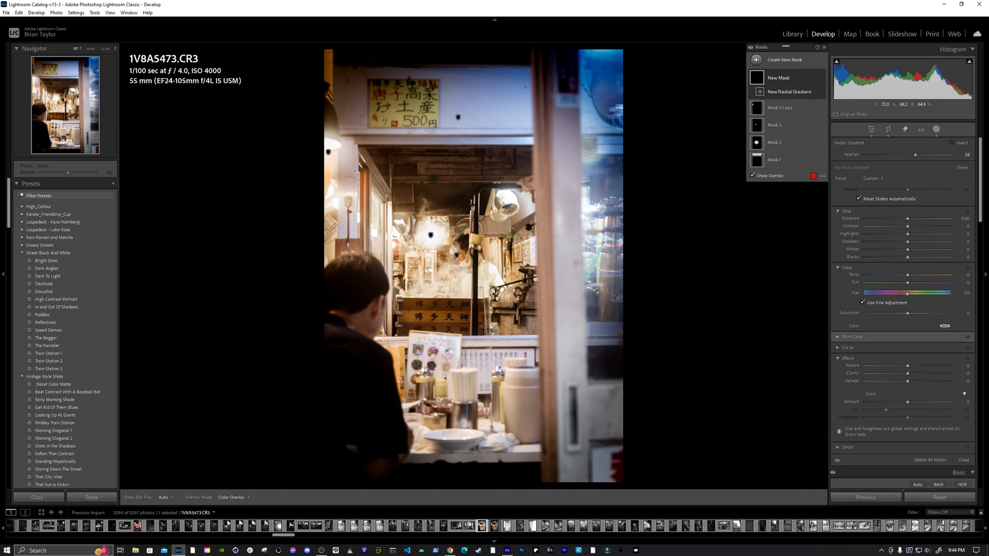
left_click_drag(295, 80, 433, 314)
left_click_drag(304, 209, 471, 340)
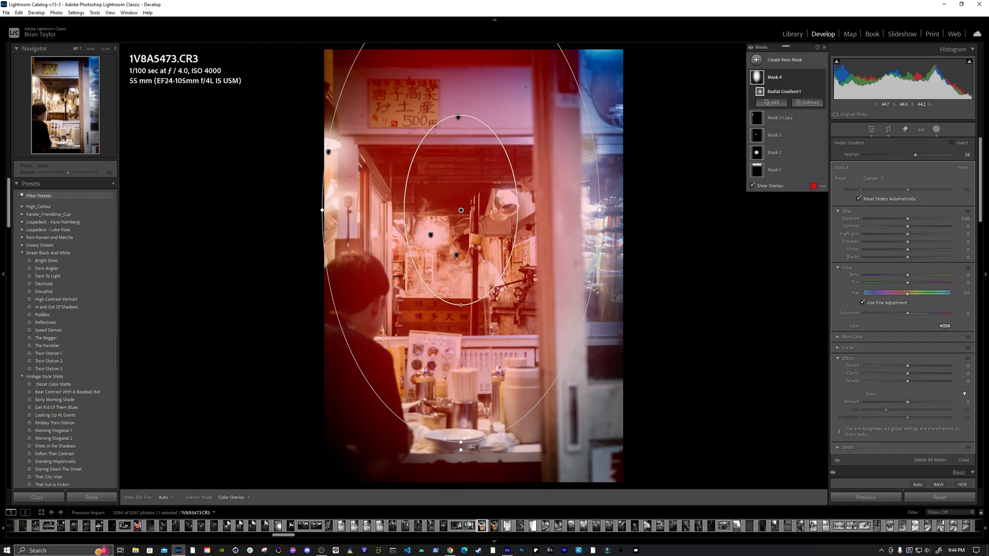
left_click_drag(471, 444, 691, 442)
left_click_drag(495, 234, 486, 264)
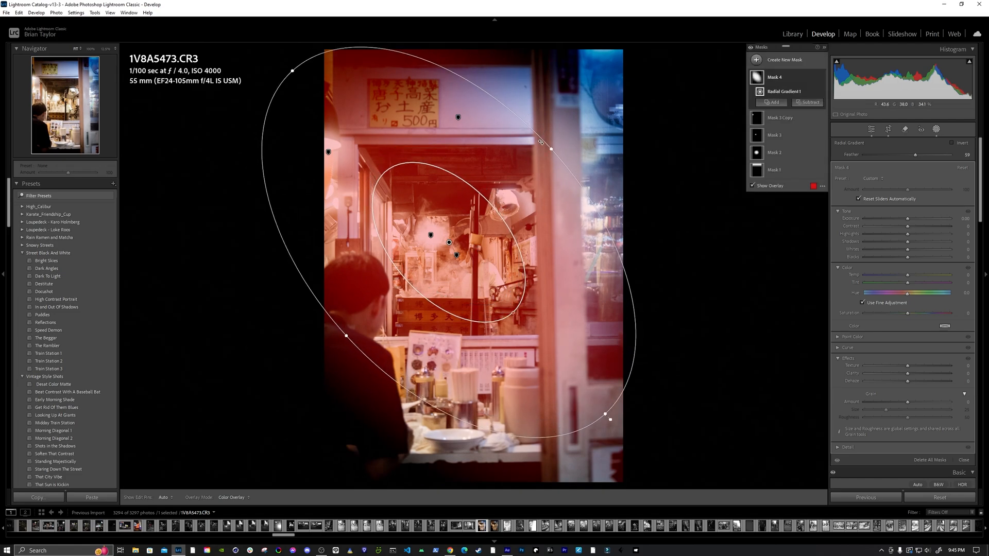
left_click_drag(554, 150, 542, 156)
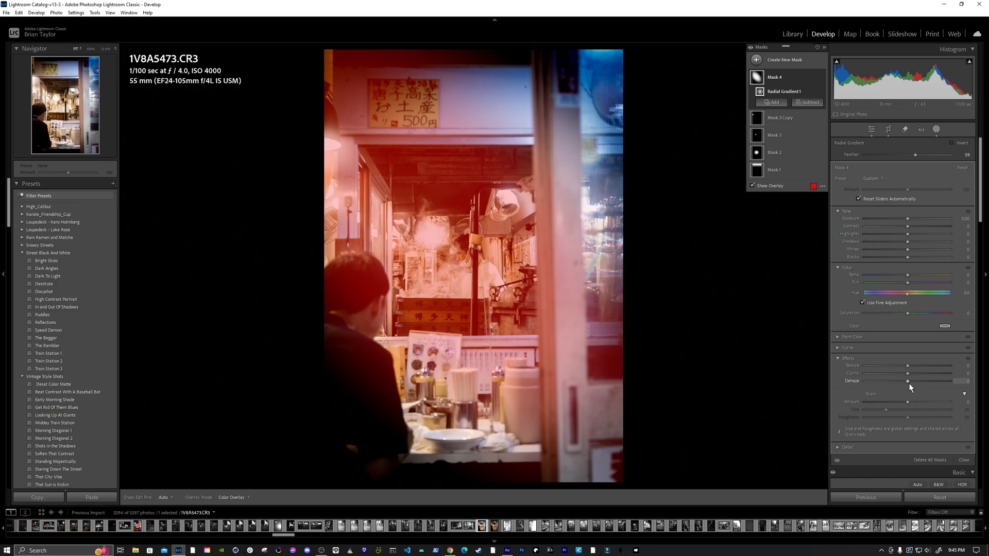
- Set the large radial gradient mask's Dehaze to -16, Clarity to 21 and Blacks to -10, and finish masking
left_click_drag(909, 383, 899, 376)
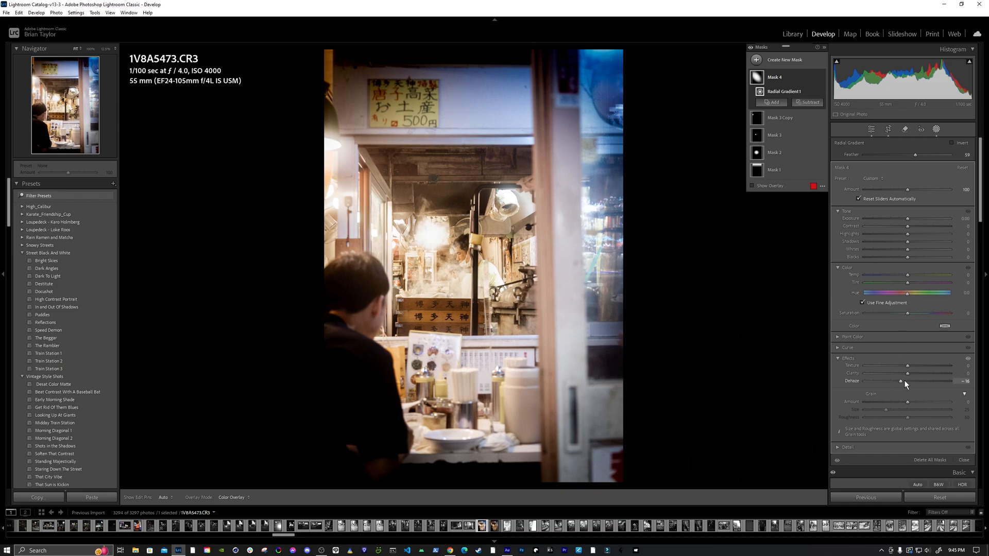
left_click_drag(907, 374, 916, 373)
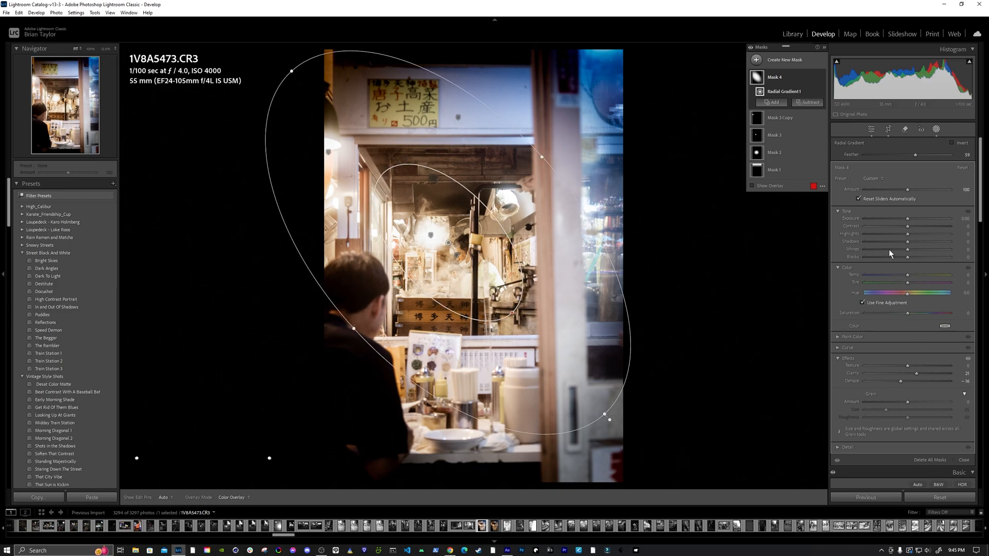
left_click_drag(908, 257, 901, 256)
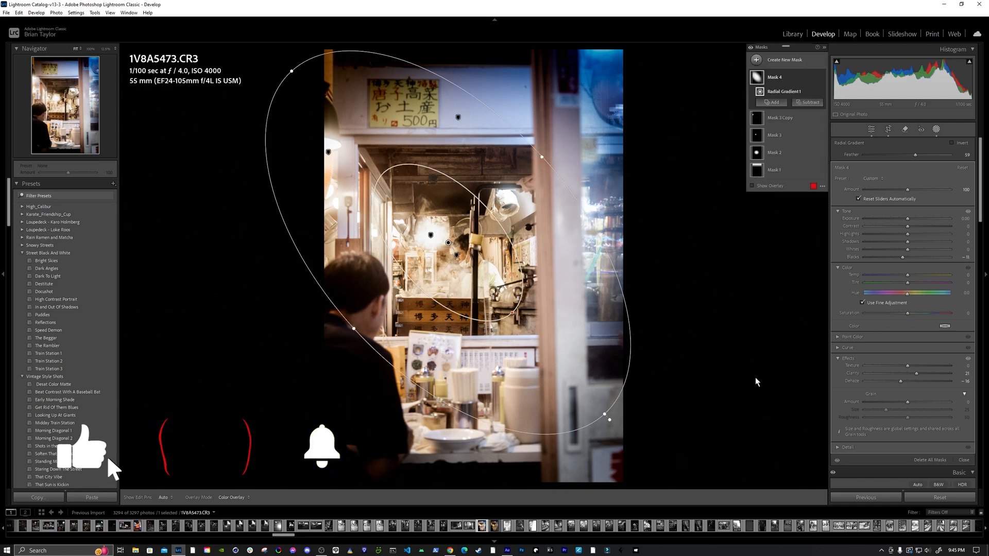
key("d")
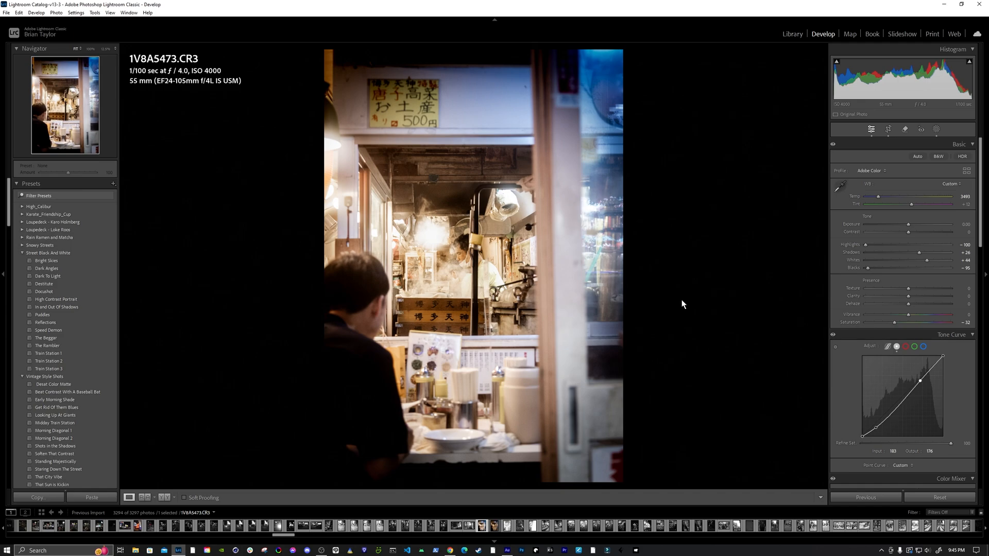
- Switch repeatedly between the before and after versions to review the complete edit with all its masks
key("backslash")
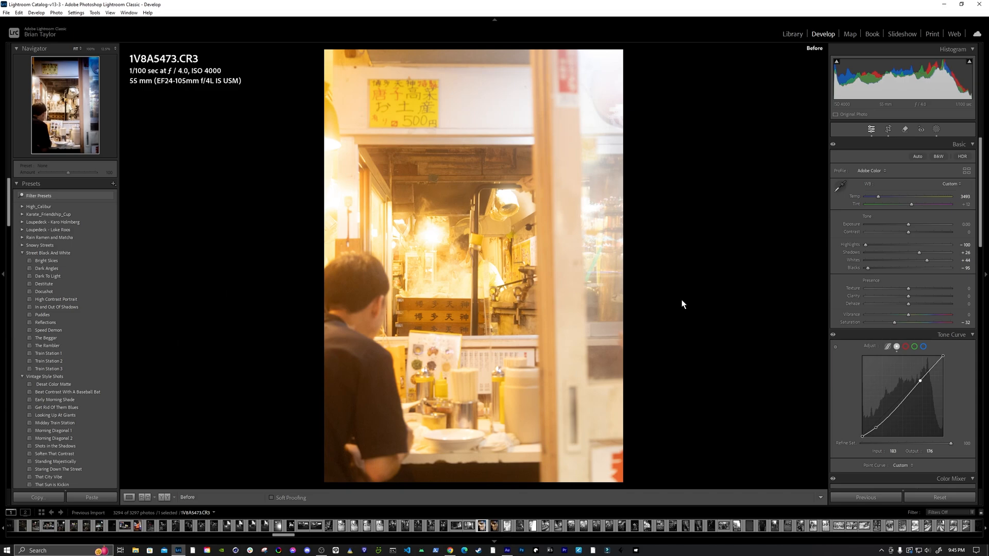
key("backslash")
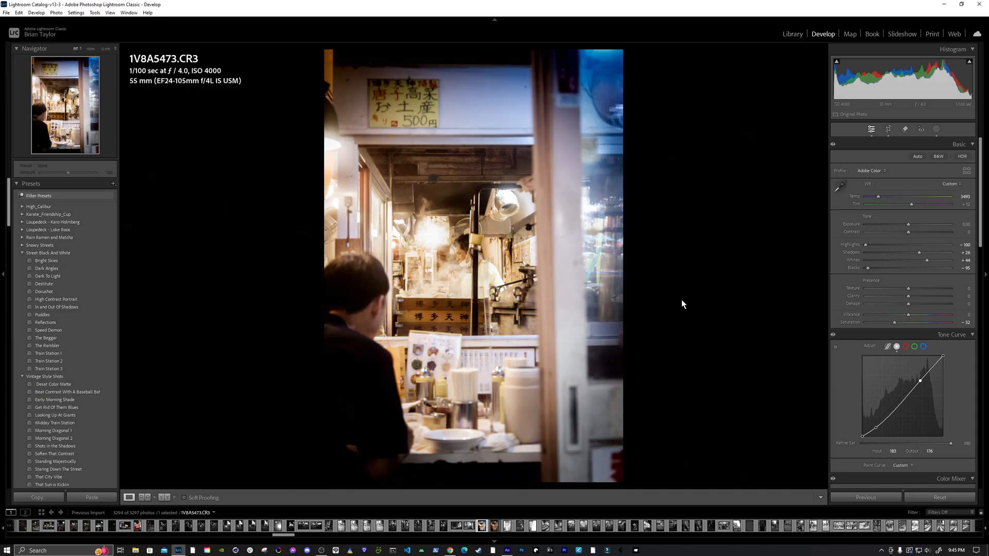
key("backslash")
key("backslash")
- Create two virtual copies of the edited photo 1V8A5473.CR3
right_click(494, 533)
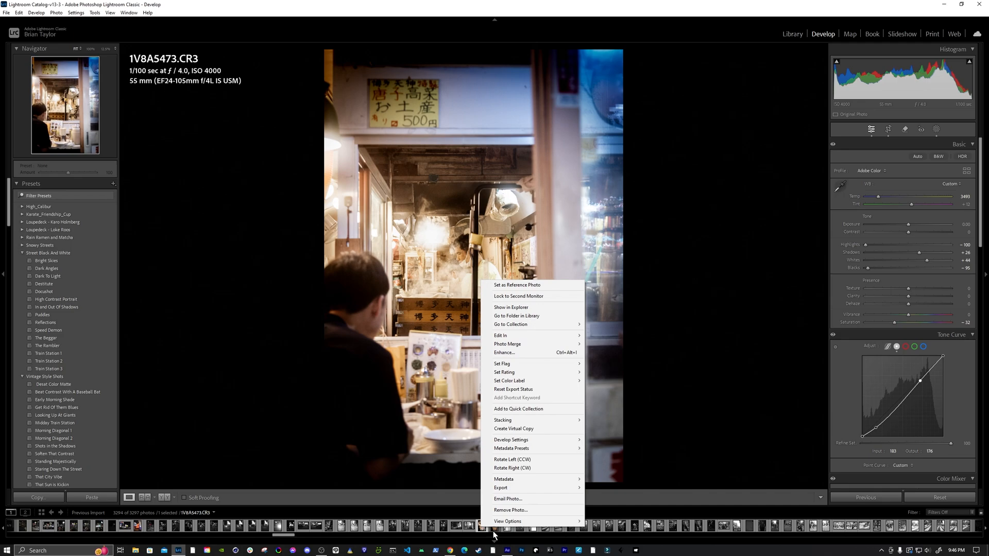
left_click(513, 429)
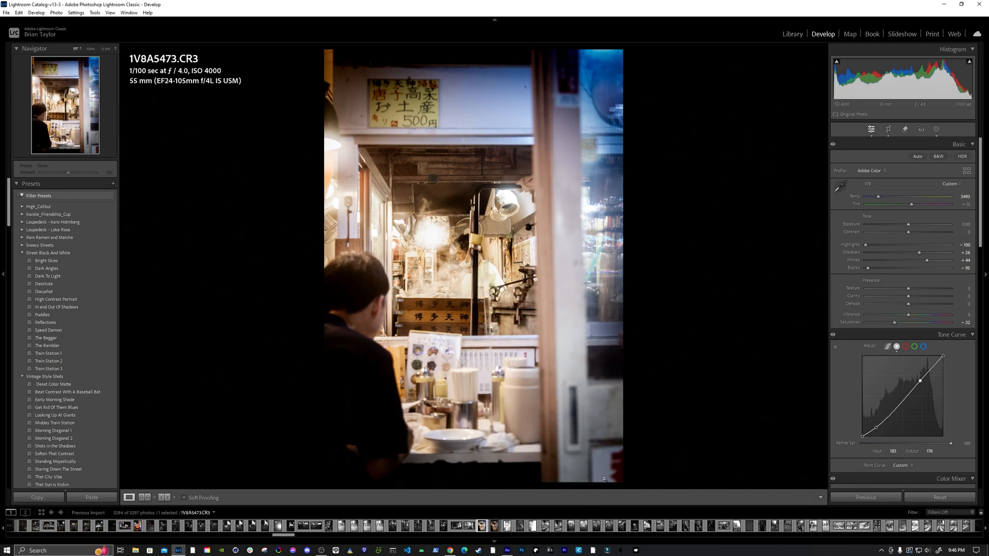
right_click(484, 525)
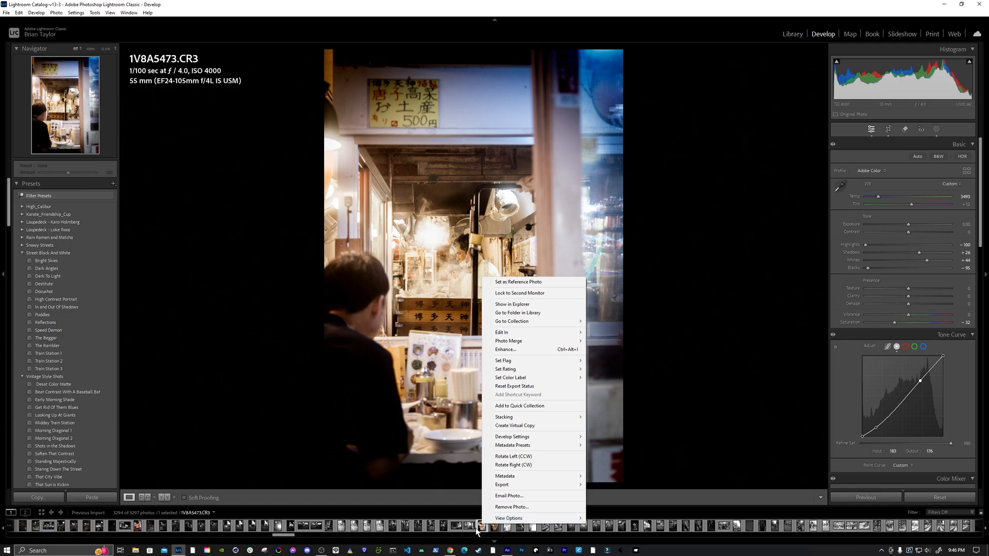
left_click(506, 429)
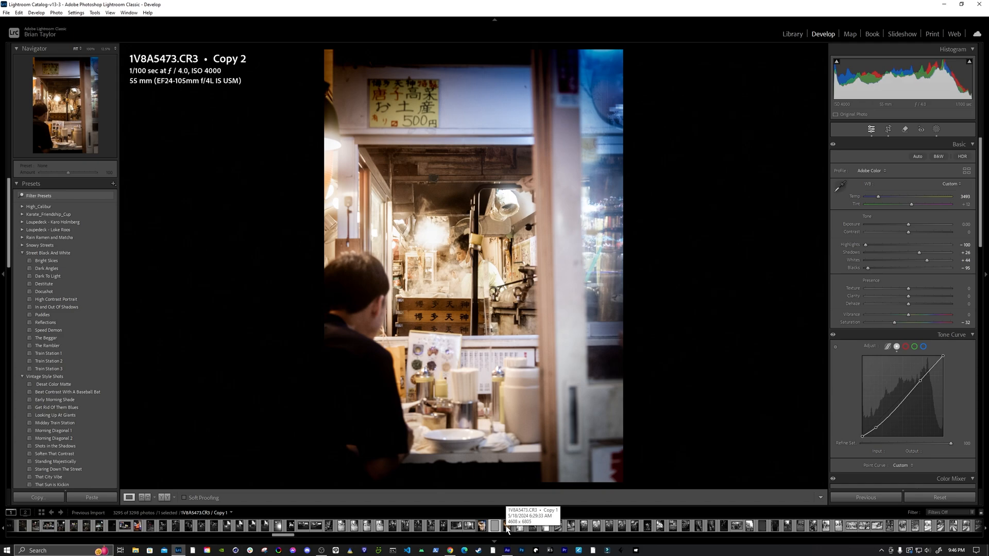
- Set the original 1V8A5473.CR3's Clarity to +11, Exposure to -0.34 and Contrast to +6
left_click(482, 526)
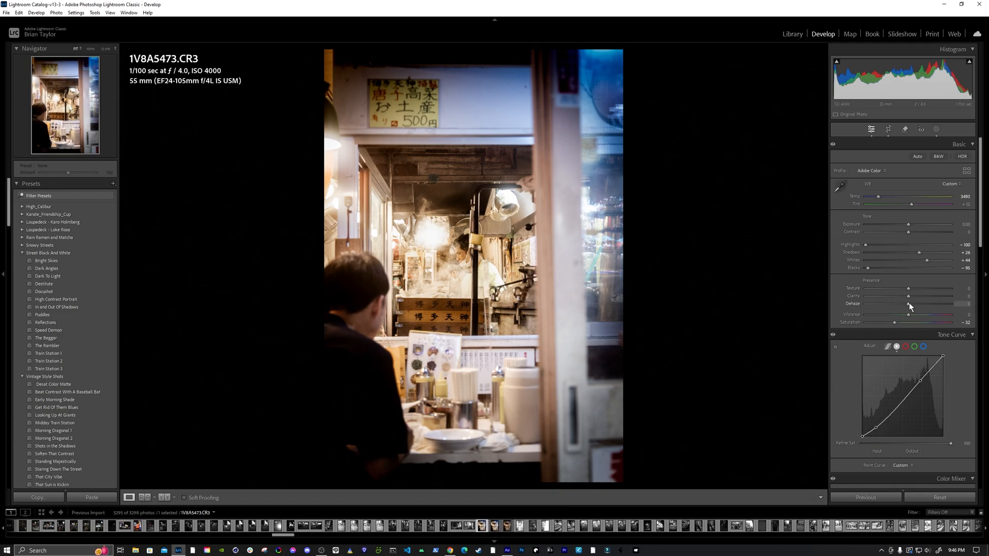
left_click_drag(909, 299, 914, 298)
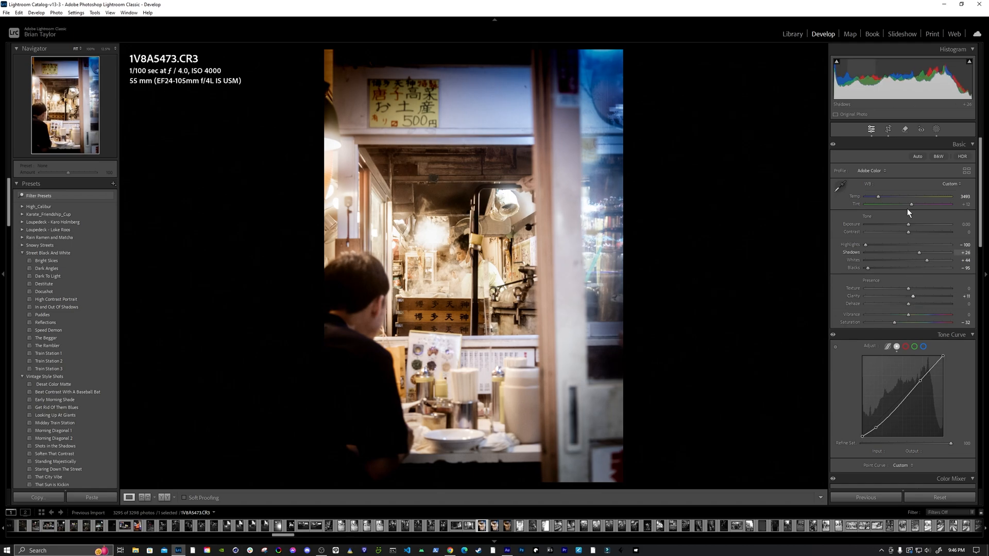
left_click_drag(907, 233, 905, 225)
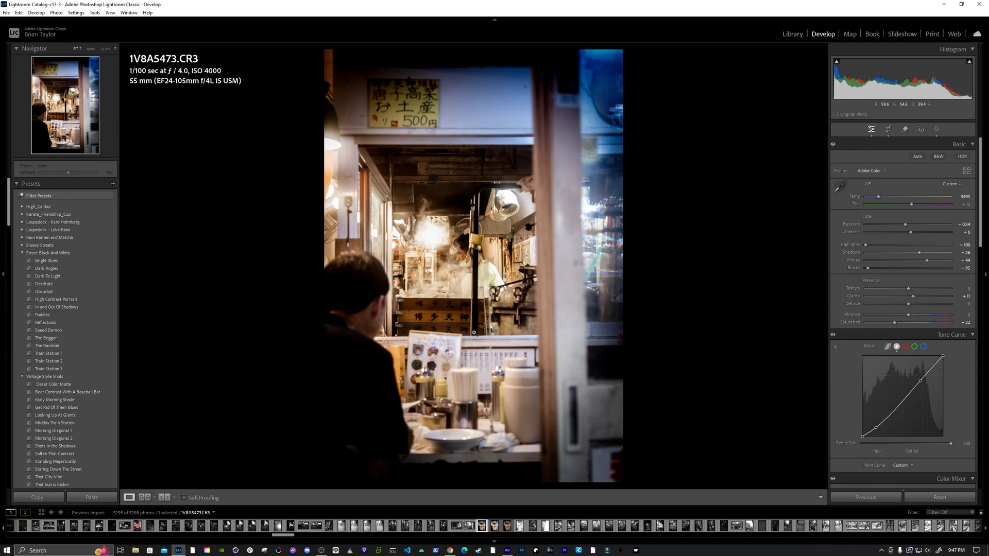
- Remove the virtual copy Copy 2 of 1V8A5473.CR3
left_click(495, 527)
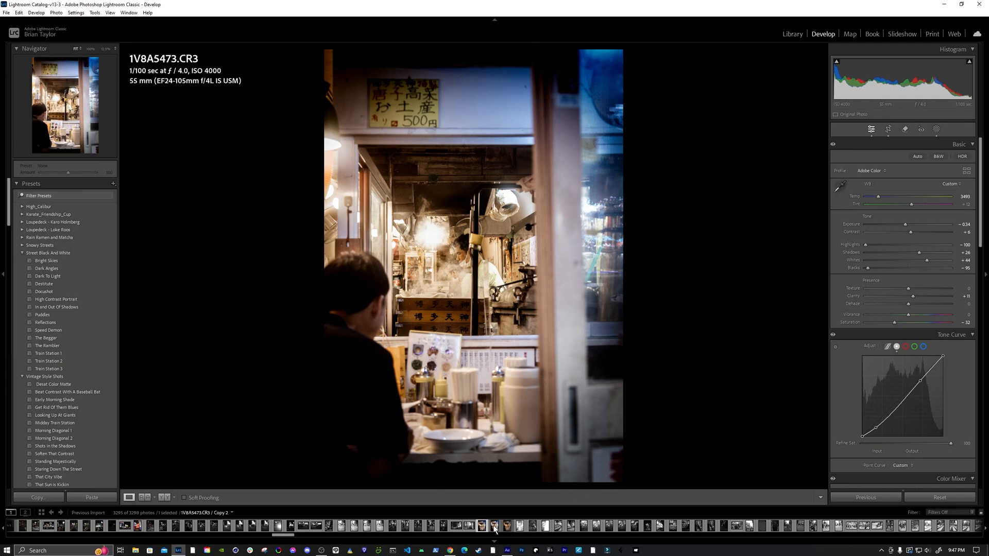
right_click(495, 527)
left_click(508, 518)
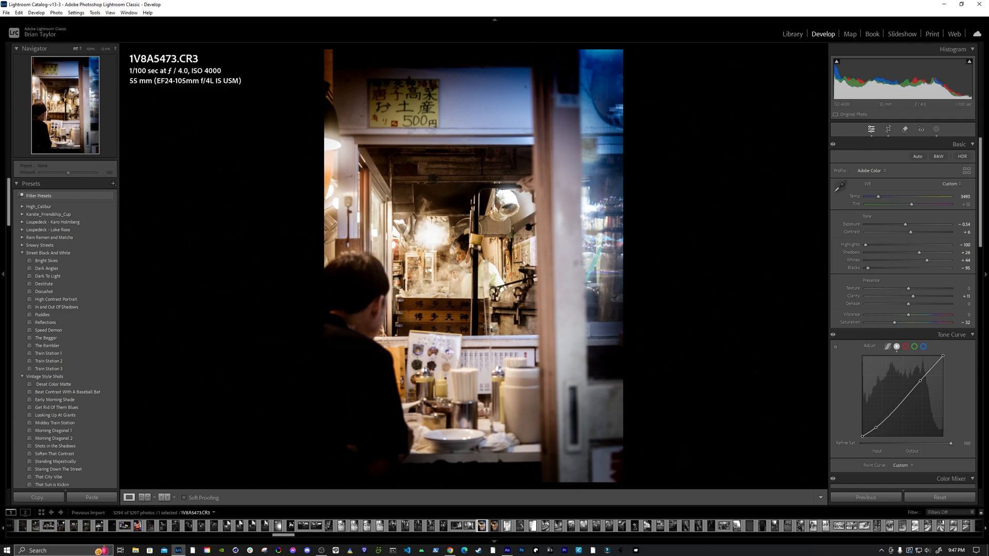
- Create a new virtual copy of the adjusted colour photo 1V8A5473.CR3 and convert the copy to black and white
left_click(935, 154)
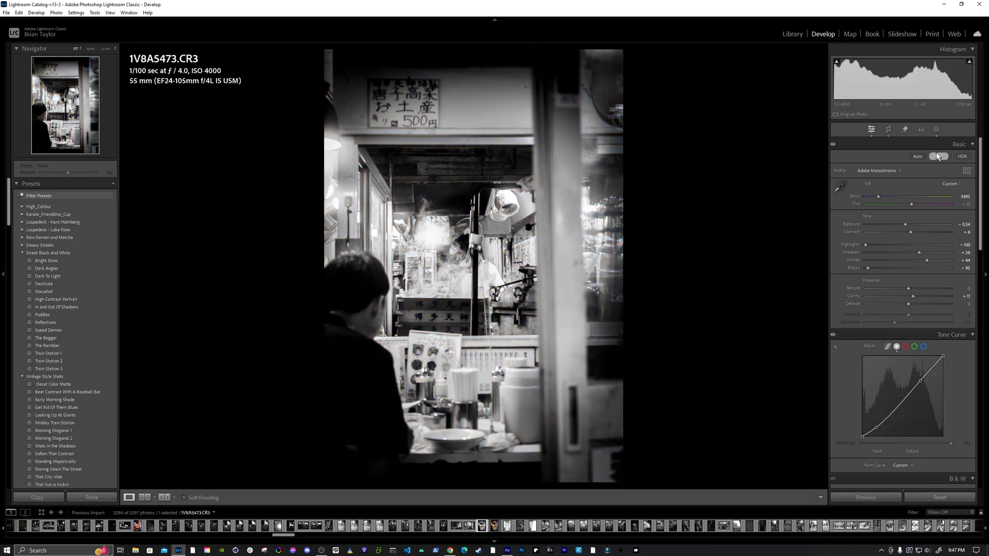
left_click(935, 153)
right_click(480, 280)
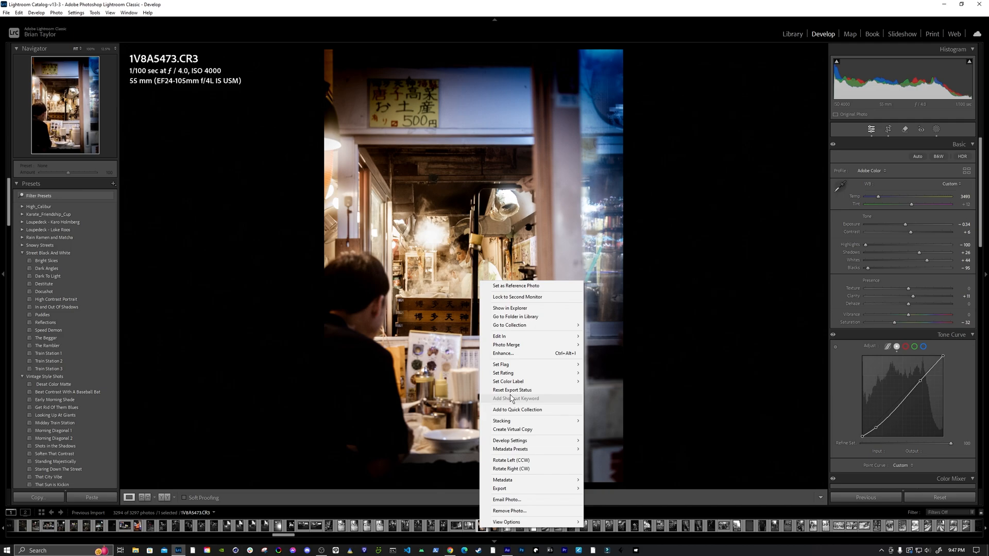
left_click(511, 429)
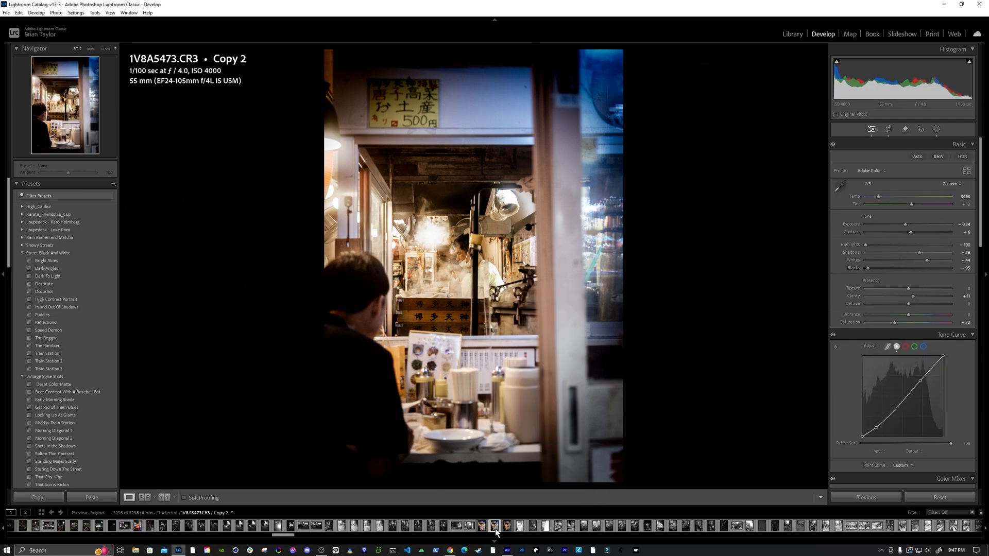
left_click(938, 158)
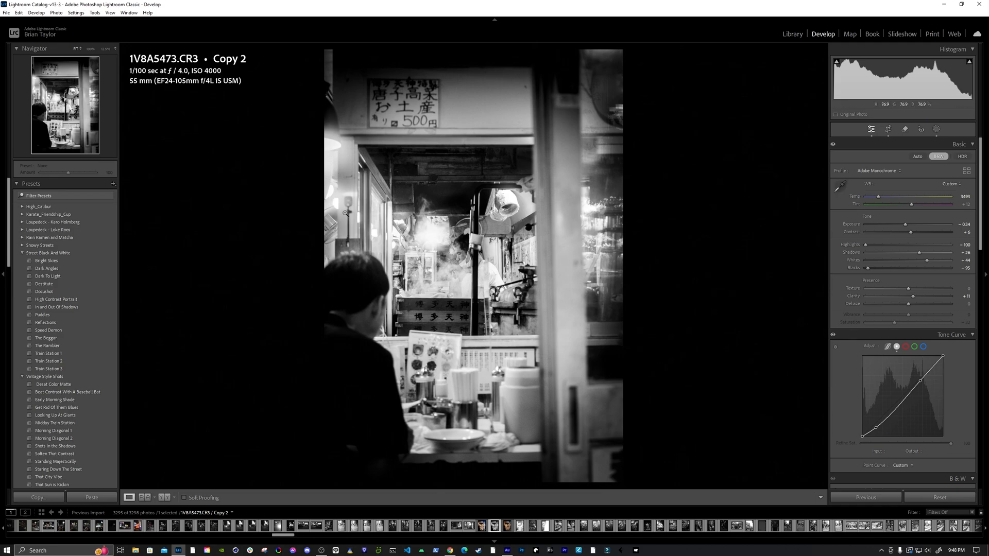
- Hide Mask 3 and Mask 3 Copy on the black-and-white copy, and finish masking
left_click(937, 130)
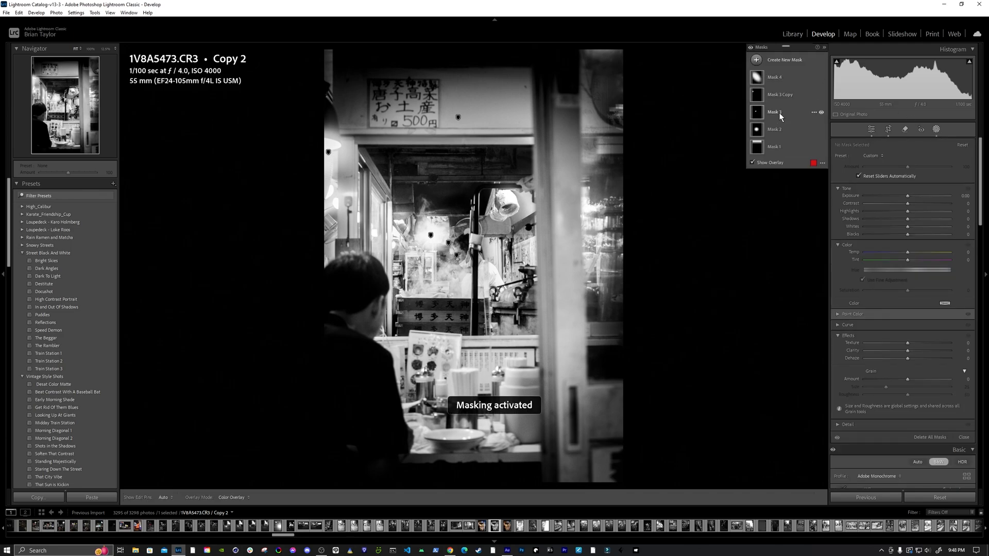
left_click(821, 110)
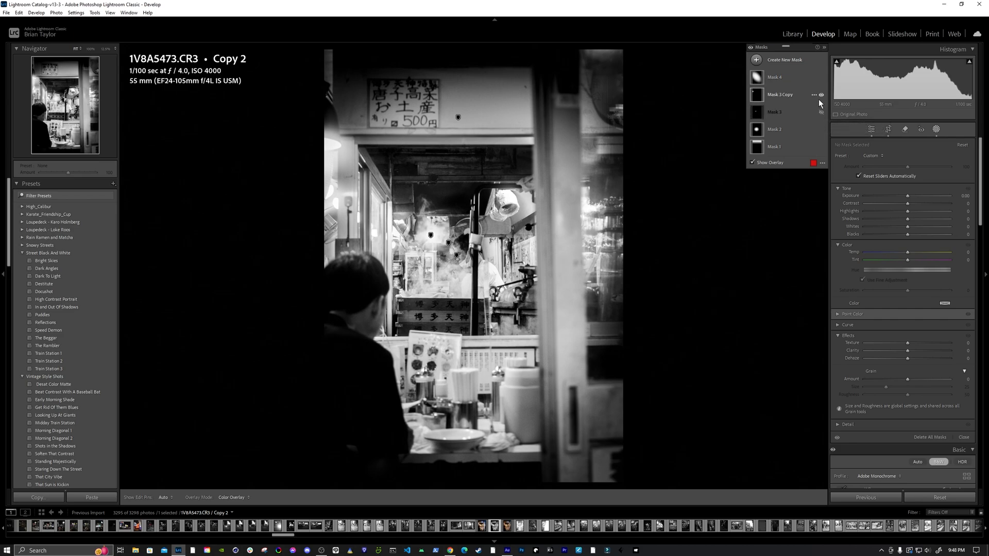
left_click(820, 94)
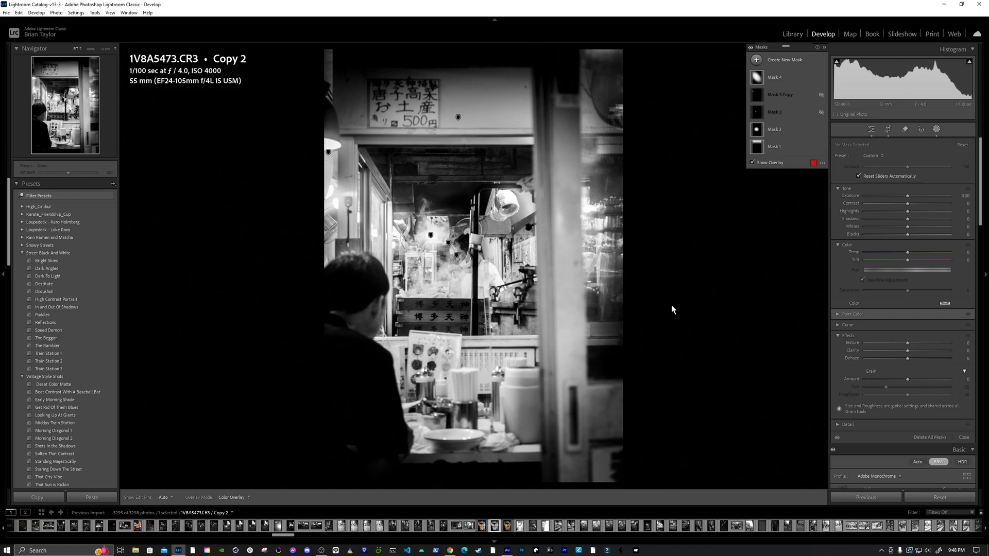
key("d")
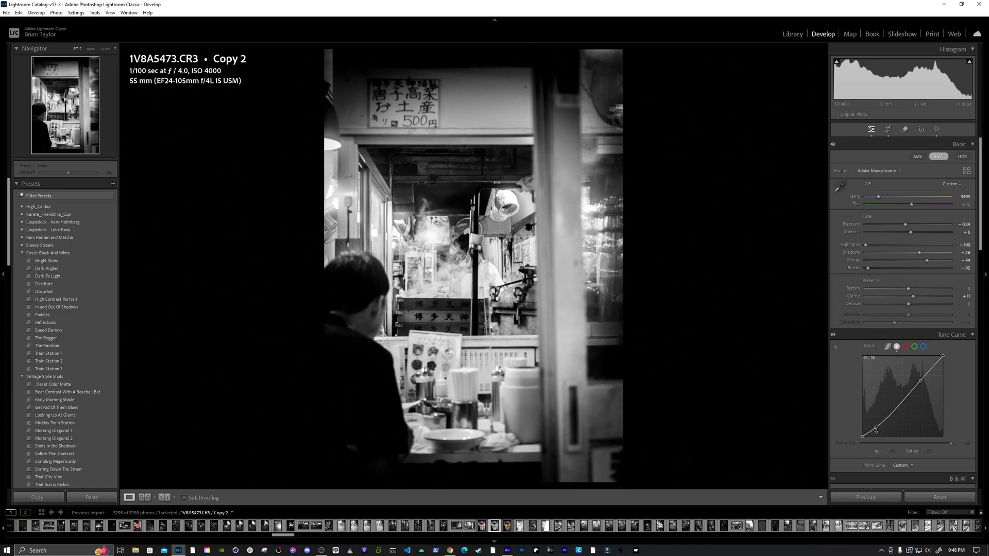
- Fine-tune both tone curve points on the black-and-white copy, and set its Whites to +57, Exposure to -0.57 and Contrast to +13
left_click_drag(876, 429, 878, 430)
left_click_drag(920, 382, 922, 382)
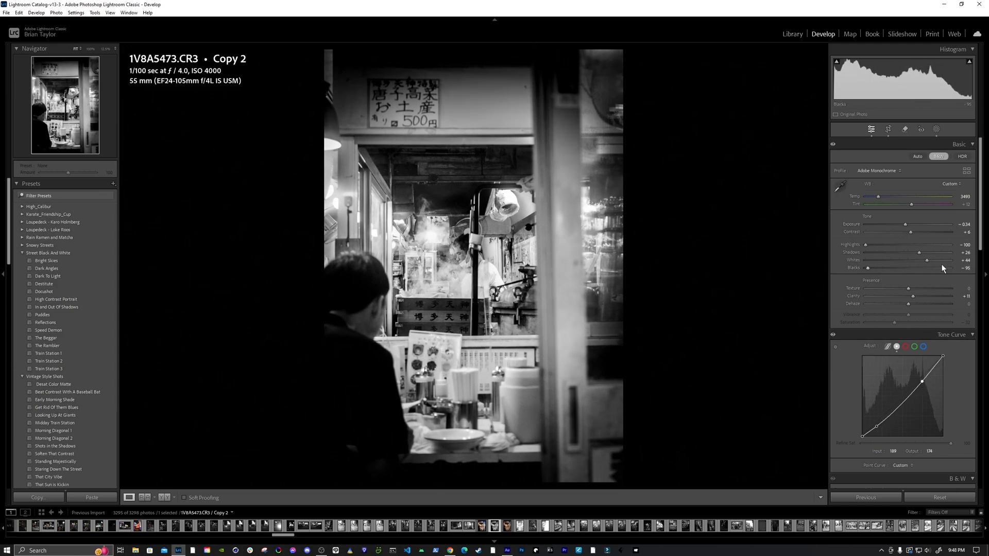
left_click_drag(927, 261, 932, 261)
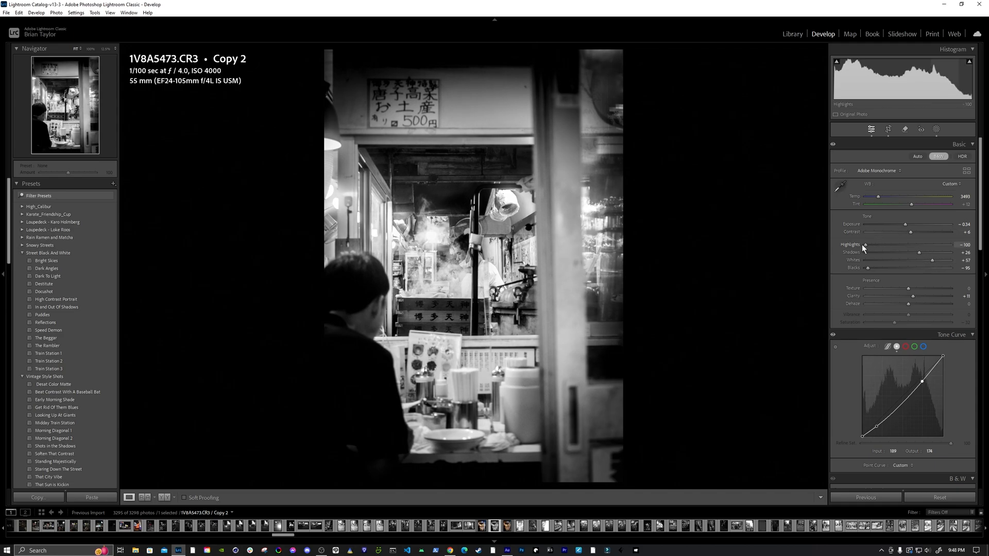
mouse_move(862, 244)
left_mouse_down()
mouse_move(909, 244)
mouse_move(855, 249)
left_mouse_up()
mouse_move(910, 230)
left_mouse_down()
mouse_move(920, 230)
mouse_move(904, 223)
left_mouse_up()
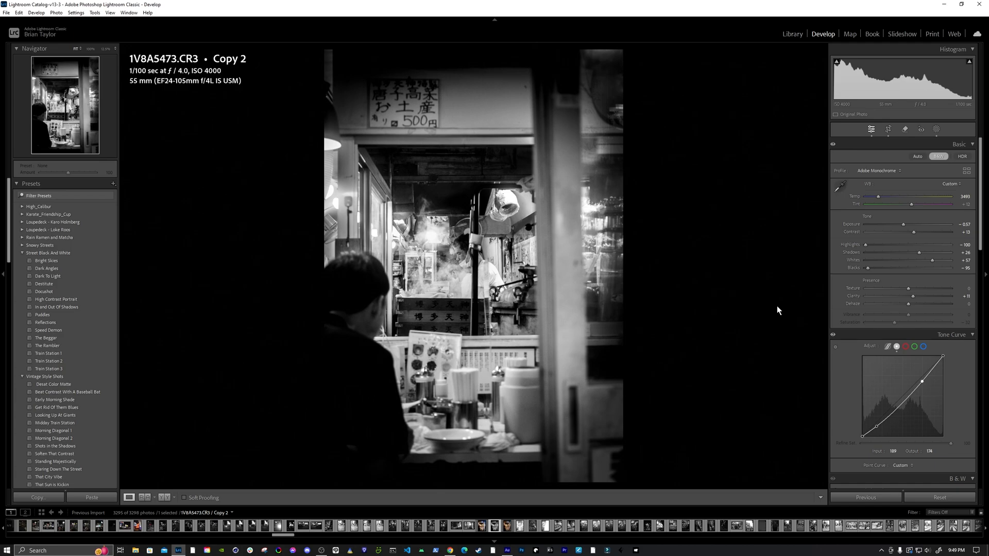
- Compare the before and after versions of both the black-and-white copy and the original colour photo, and return to Copy 2
key("backslash")
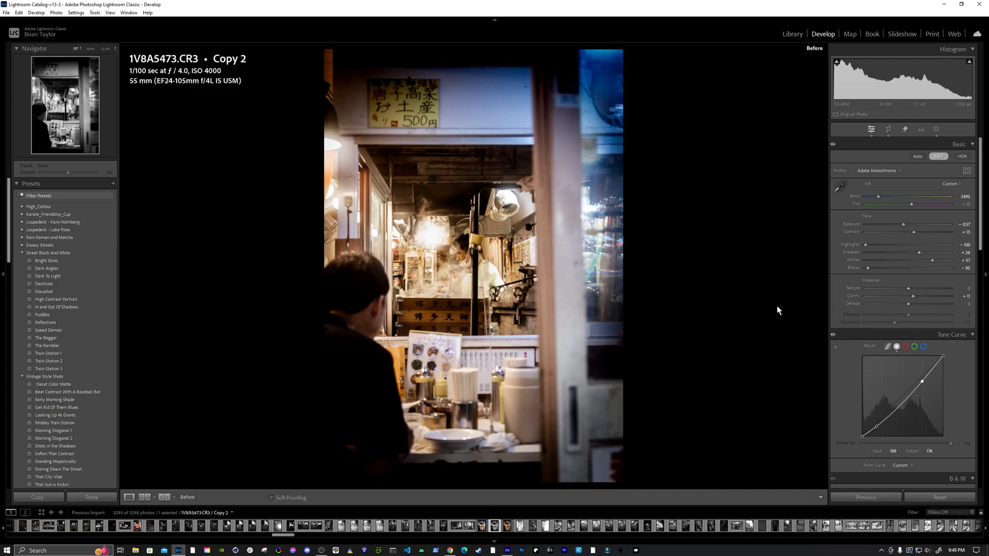
key("backslash")
left_click(480, 529)
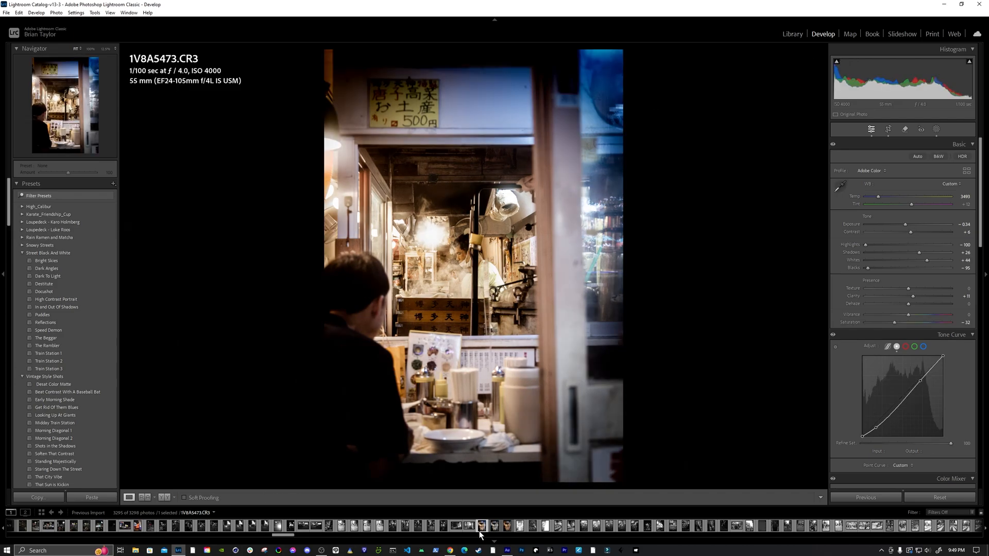
key("backslash")
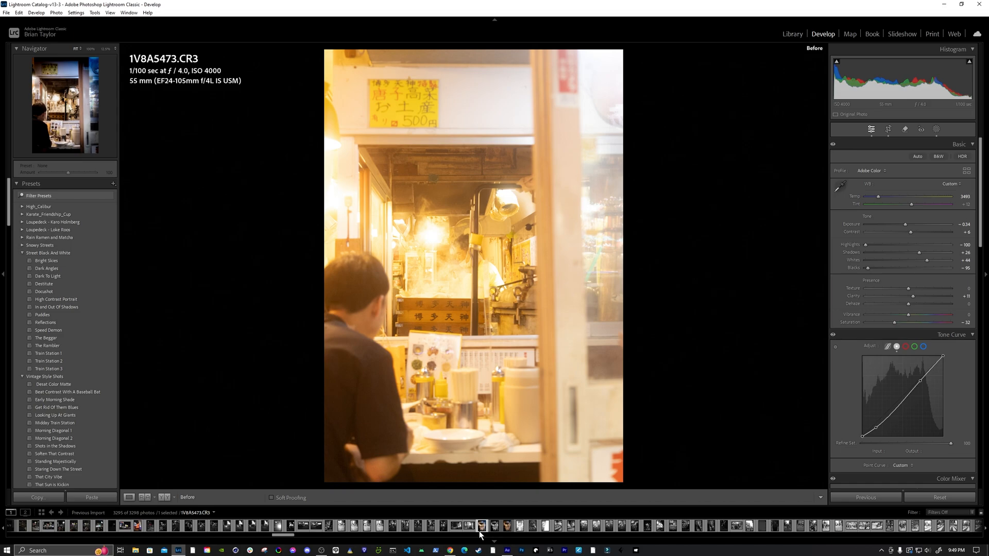
key("backslash")
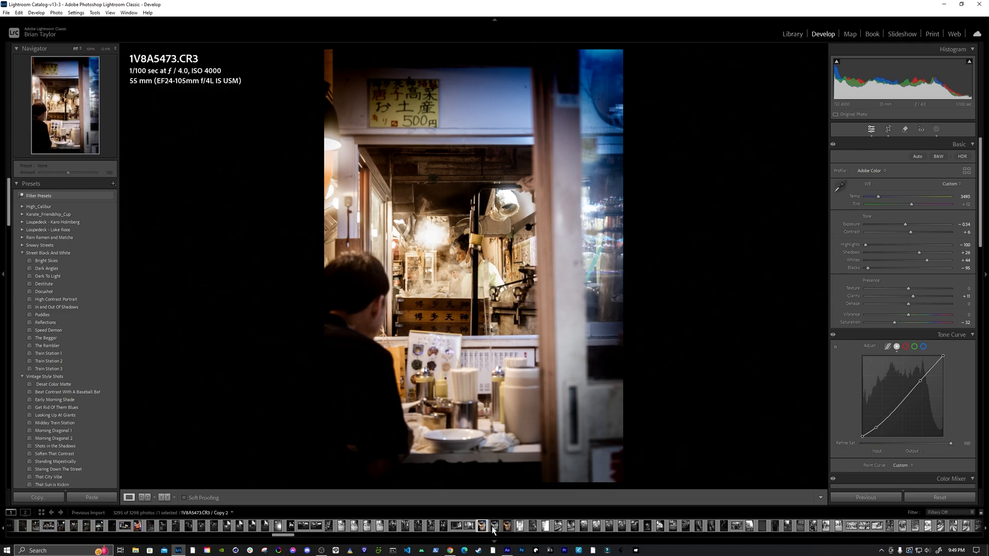
left_click(493, 530)
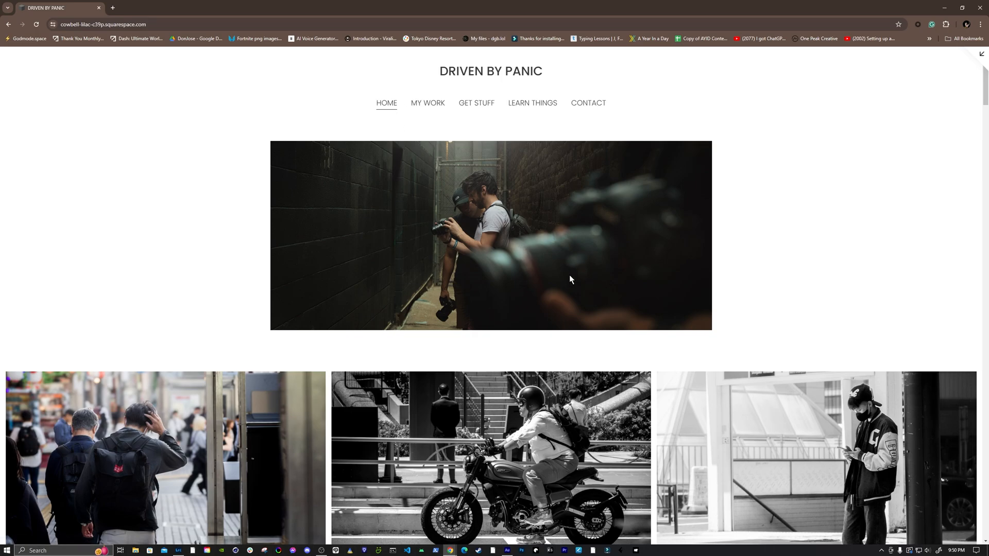
- Look through the photo gallery on the DRIVEN BY PANIC website's home page in the browser, and return to its beginning
scroll(570, 279, "down", 4)
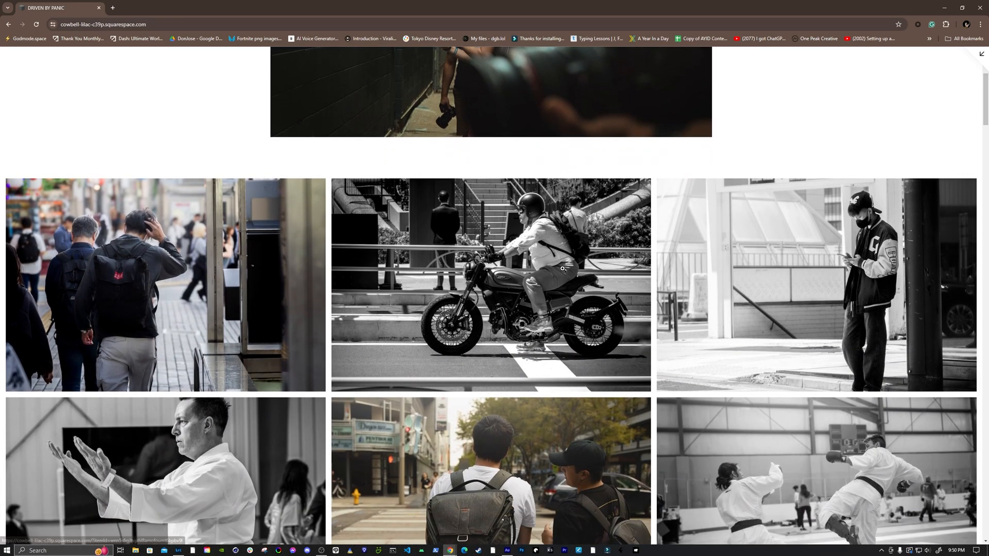
scroll(563, 268, "down", 1)
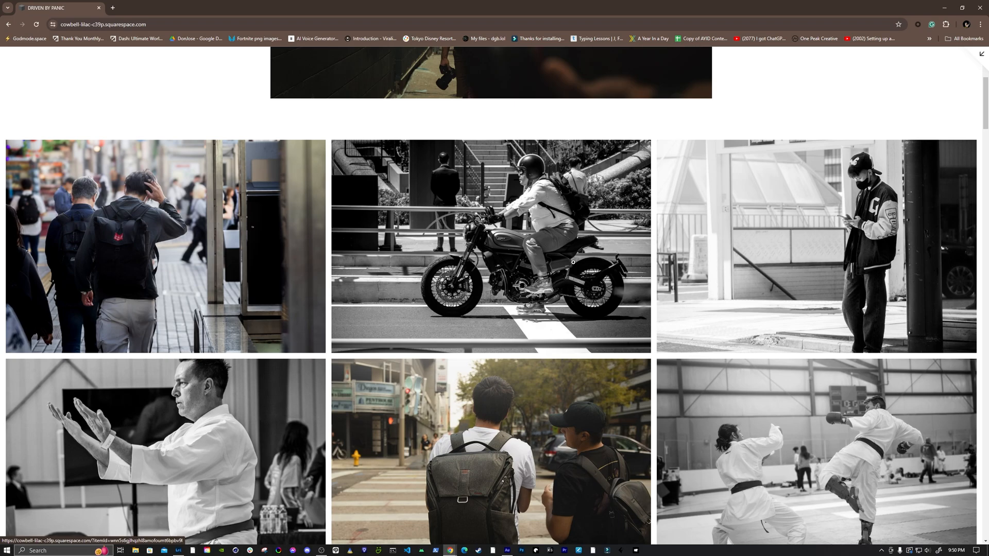
scroll(574, 280, "down", 4)
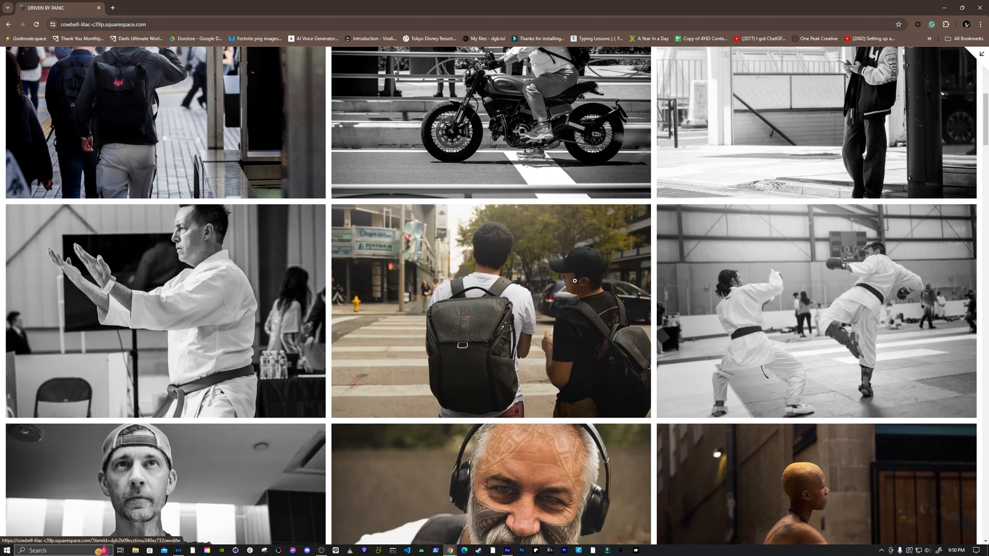
scroll(575, 280, "down", 1)
scroll(577, 278, "down", 4)
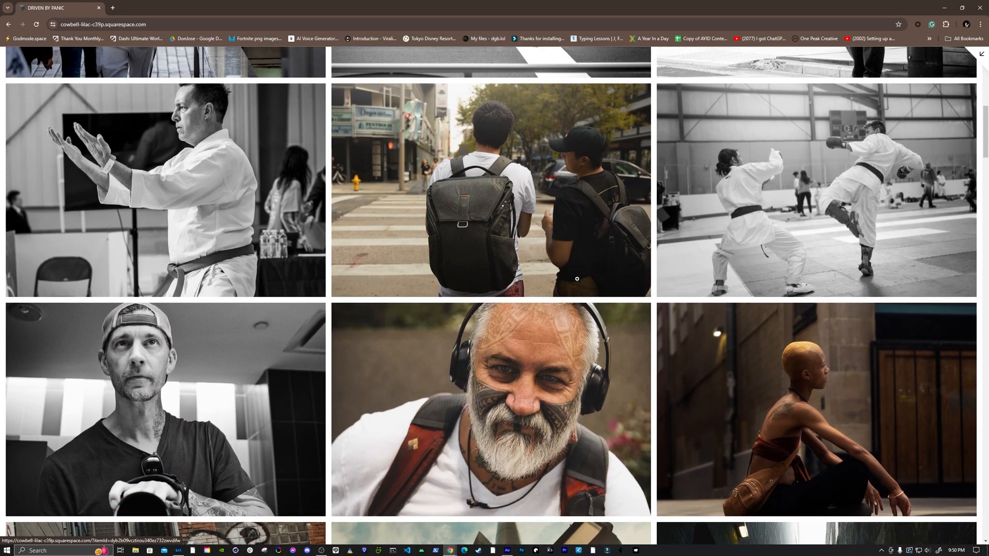
scroll(578, 276, "down", 9)
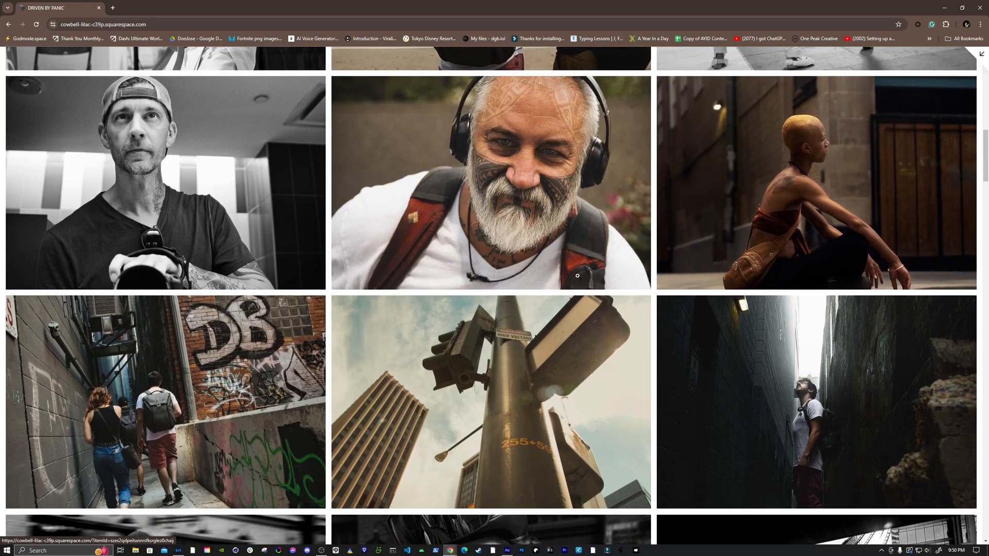
scroll(577, 276, "down", 2)
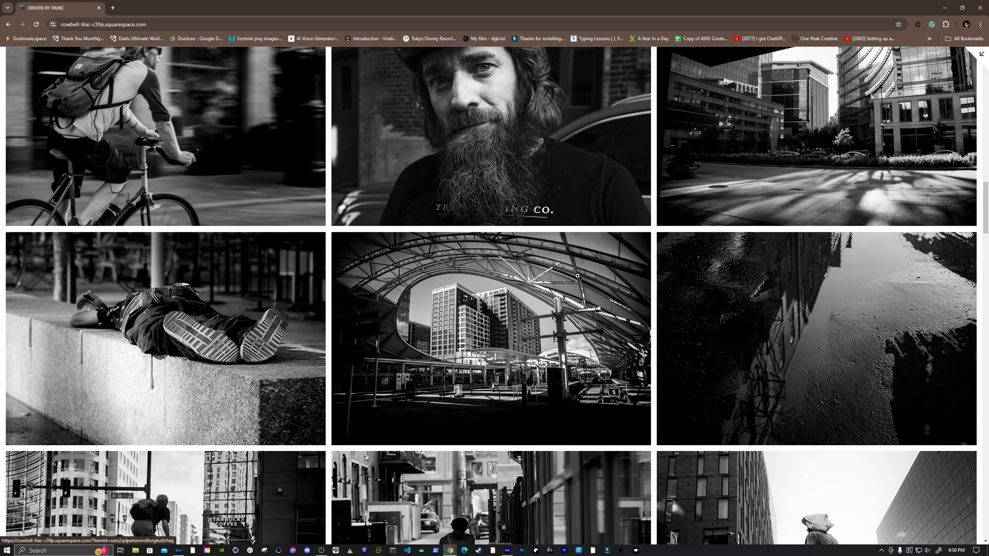
scroll(587, 278, "up", 16)
scroll(599, 282, "up", 9)
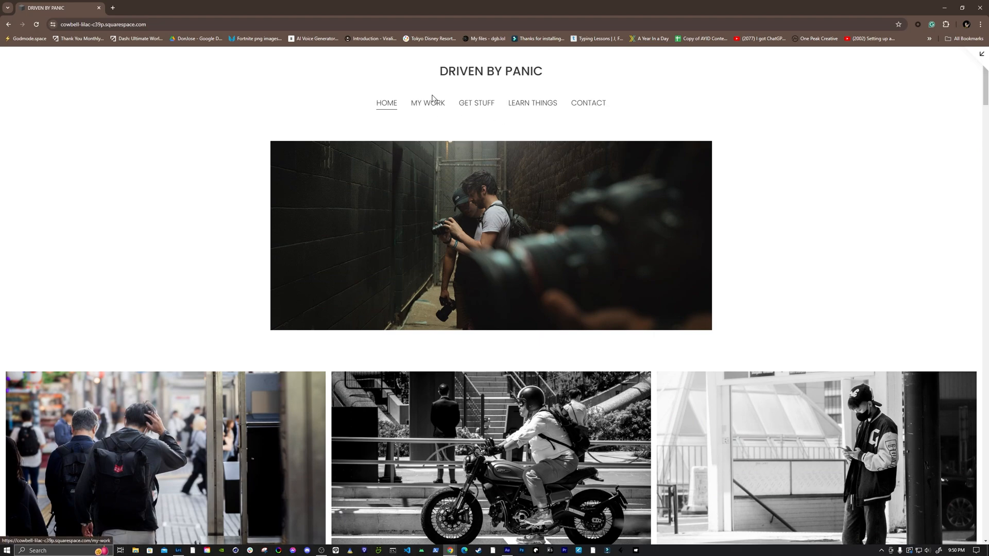
- Open the Vintage Presets page under Get Stuff, review its before and after examples, and show the pages under Learn Things
mouse_move(472, 102)
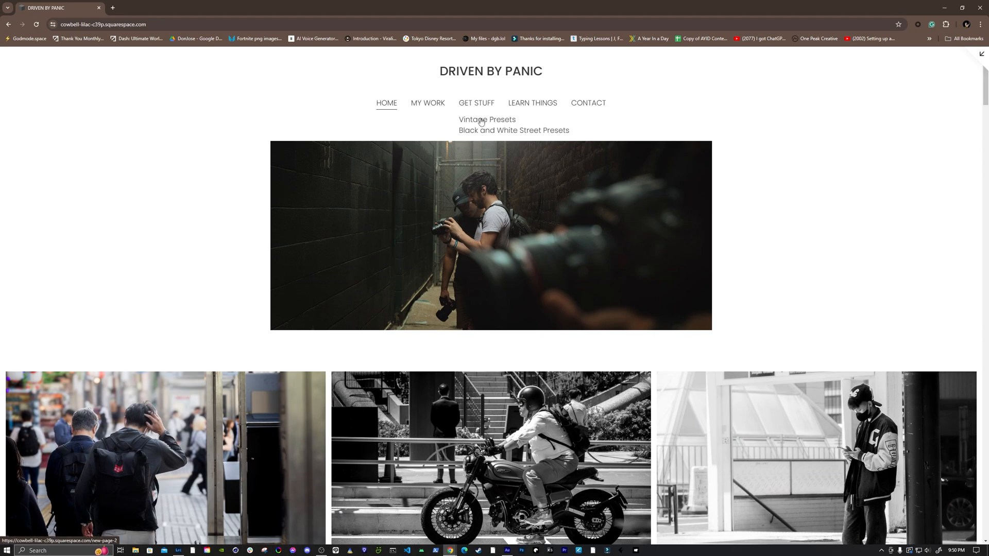
left_click(479, 120)
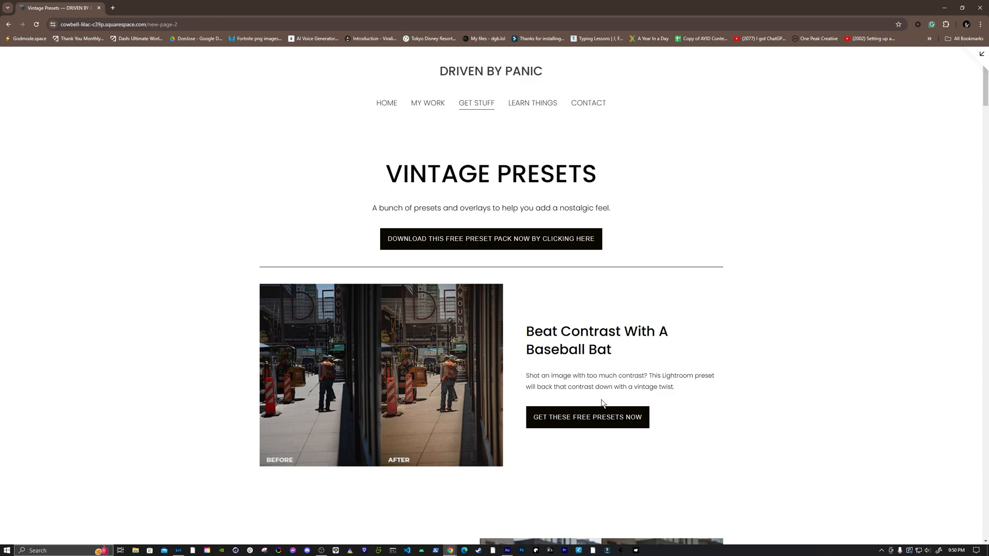
scroll(585, 384, "down", 10)
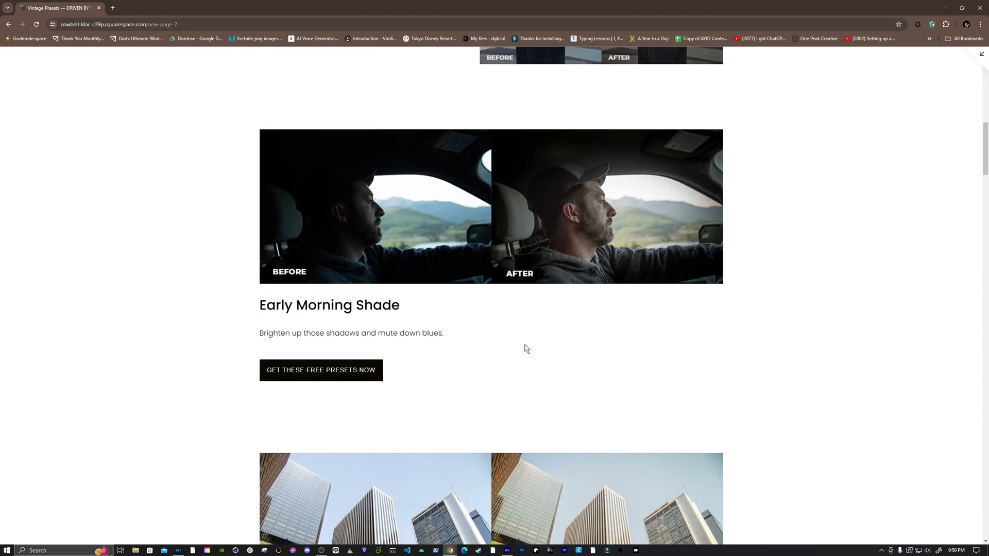
scroll(526, 349, "down", 15)
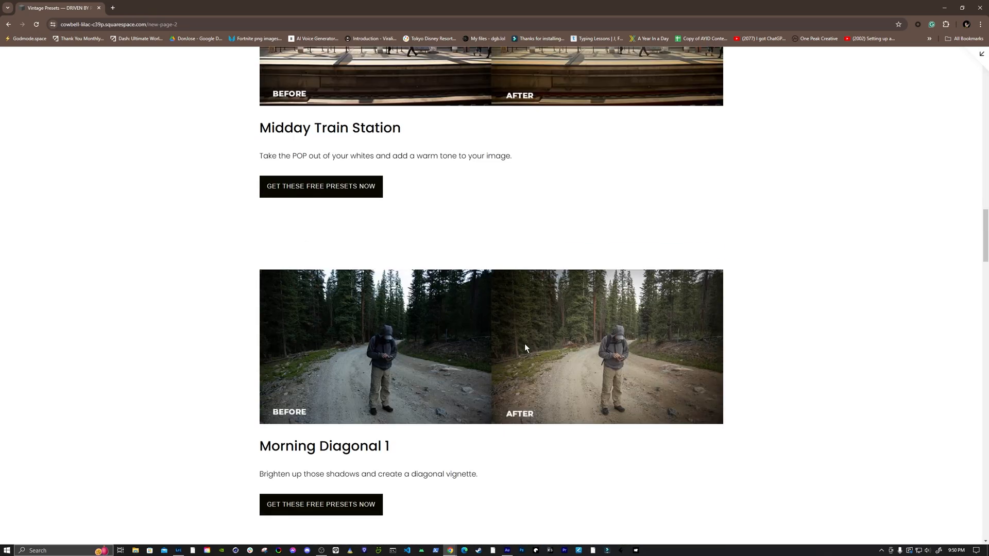
scroll(567, 221, "up", 20)
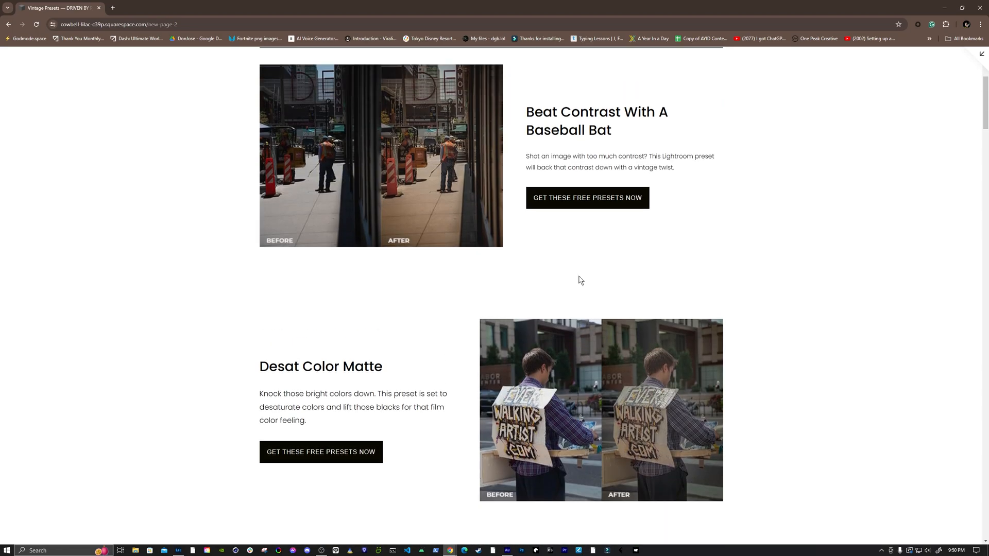
scroll(579, 284, "up", 5)
mouse_move(542, 105)
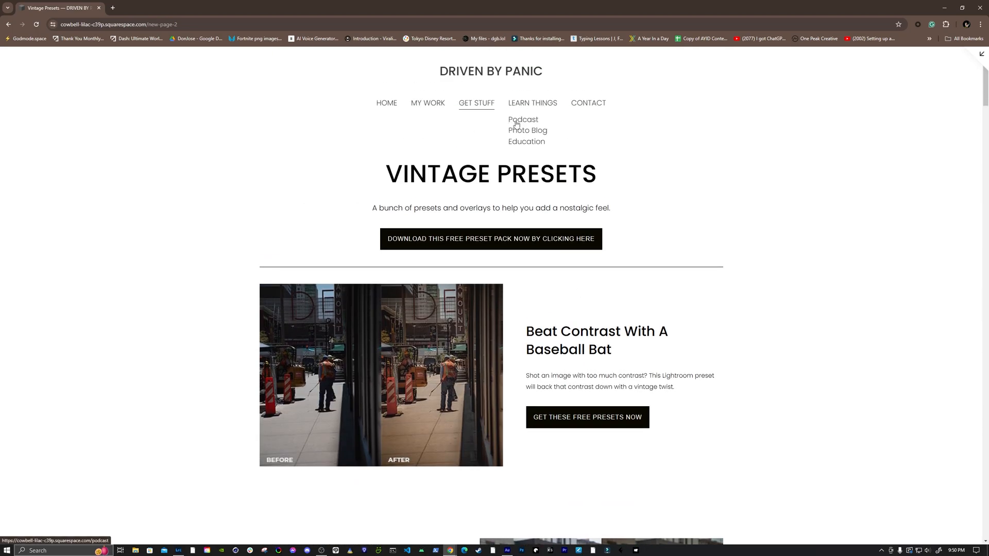